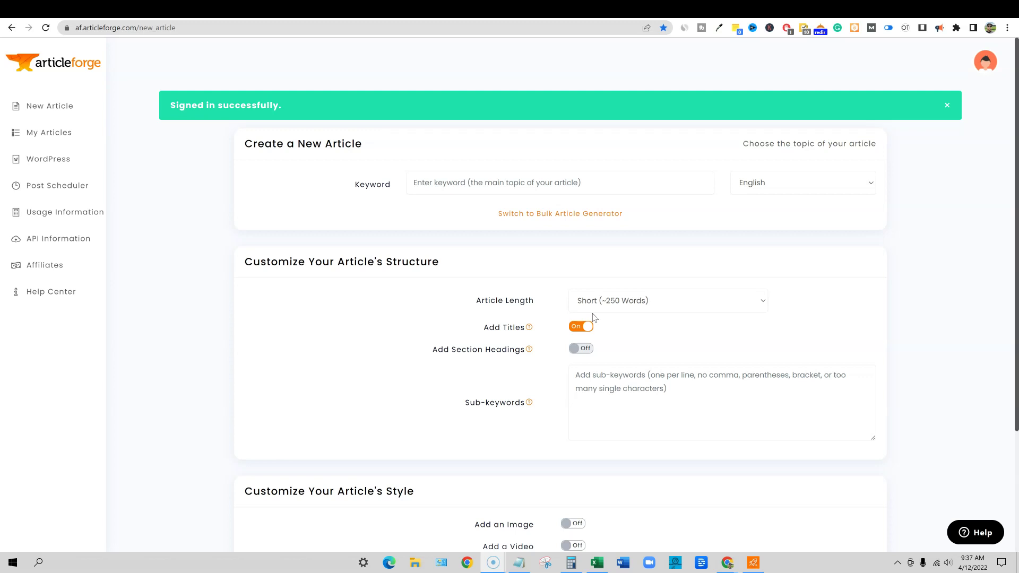
Keep the article length at Short (~250 Words).
left_click(604, 320)
left_click(763, 304)
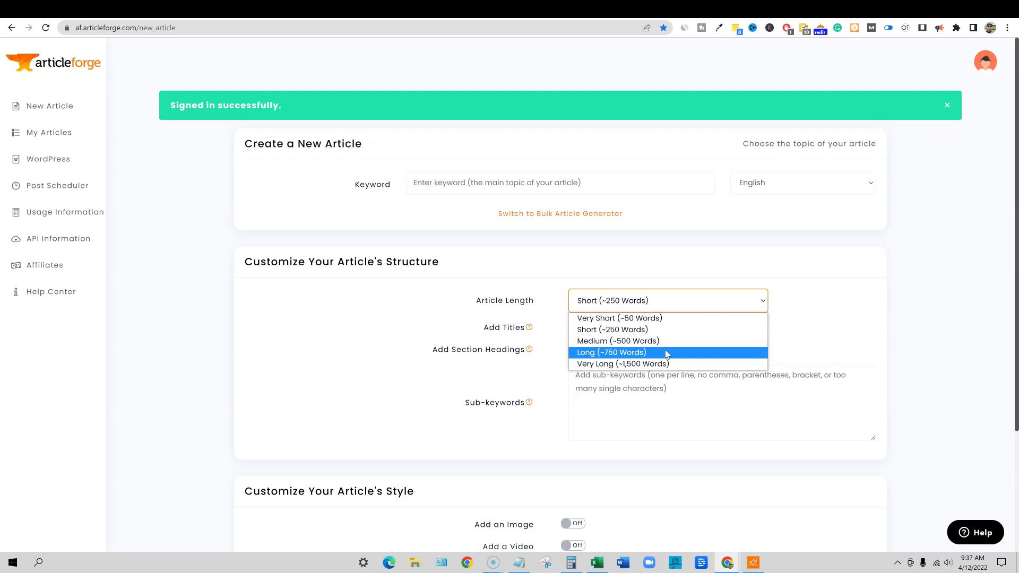
left_click(610, 287)
left_click(816, 283)
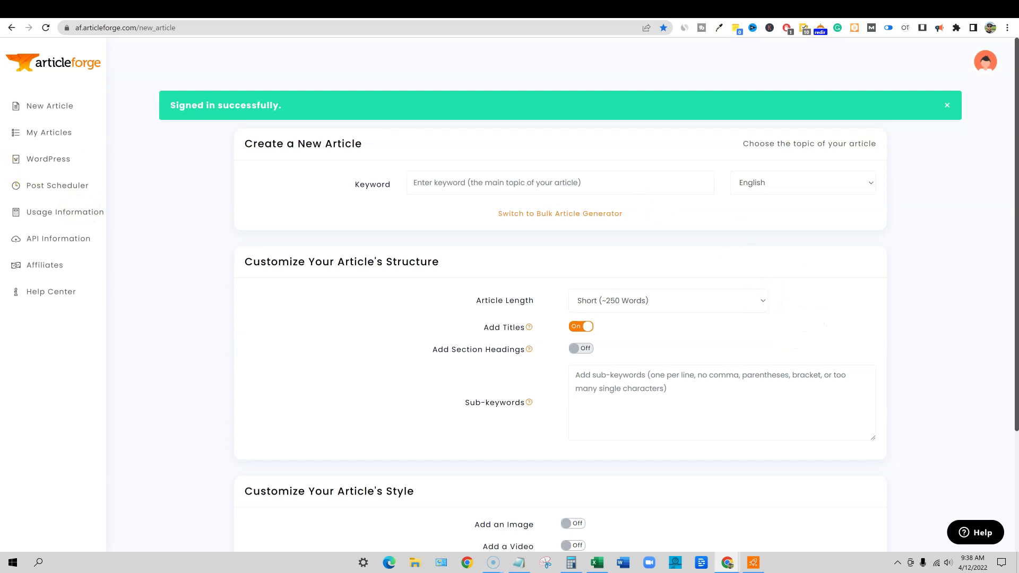
Open the 'can you make money on fiverr' article from My Articles and select the 'Offer social media services' heading.
left_click(44, 132)
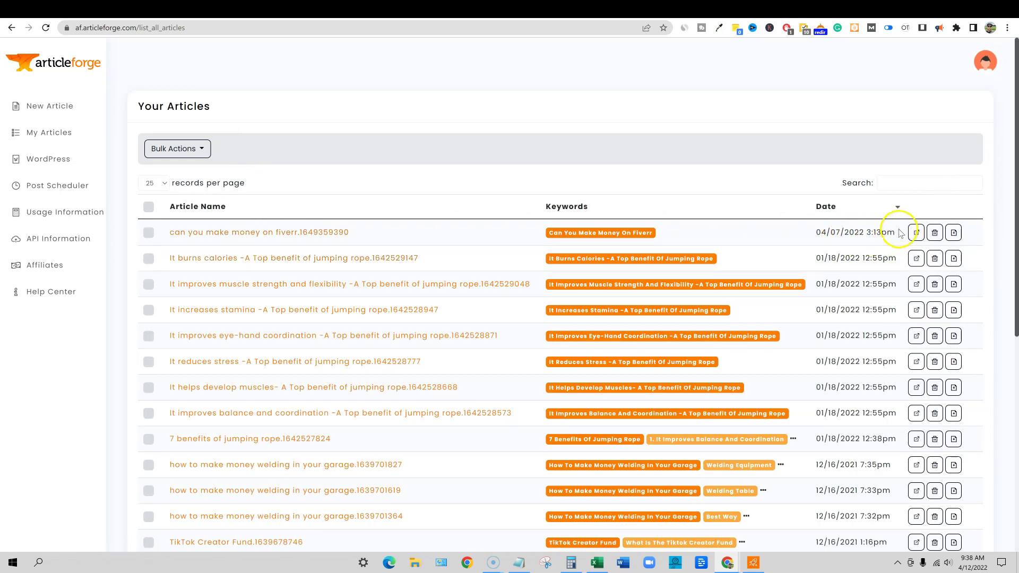
left_click(331, 233)
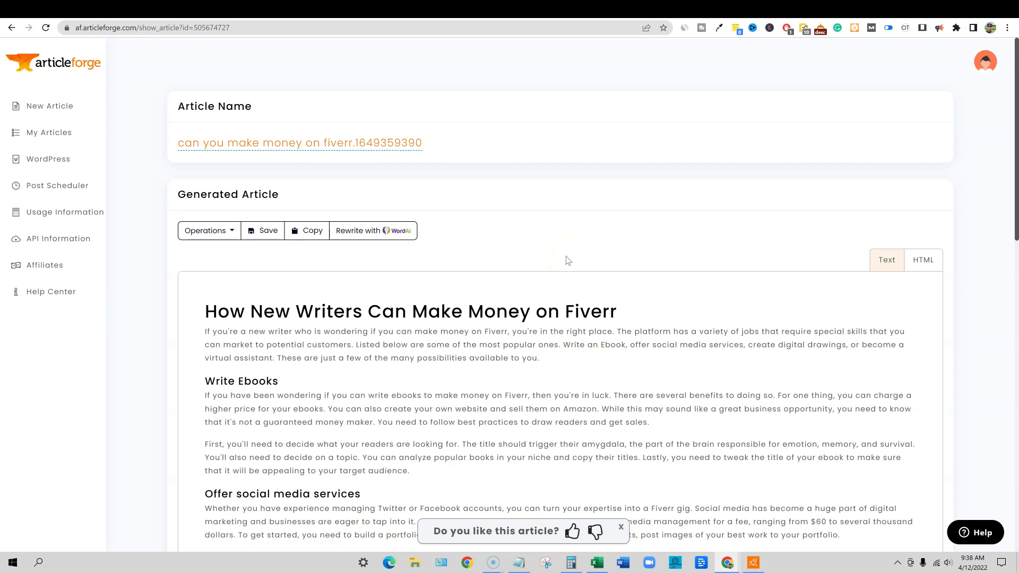
scroll(568, 261, "down", 3)
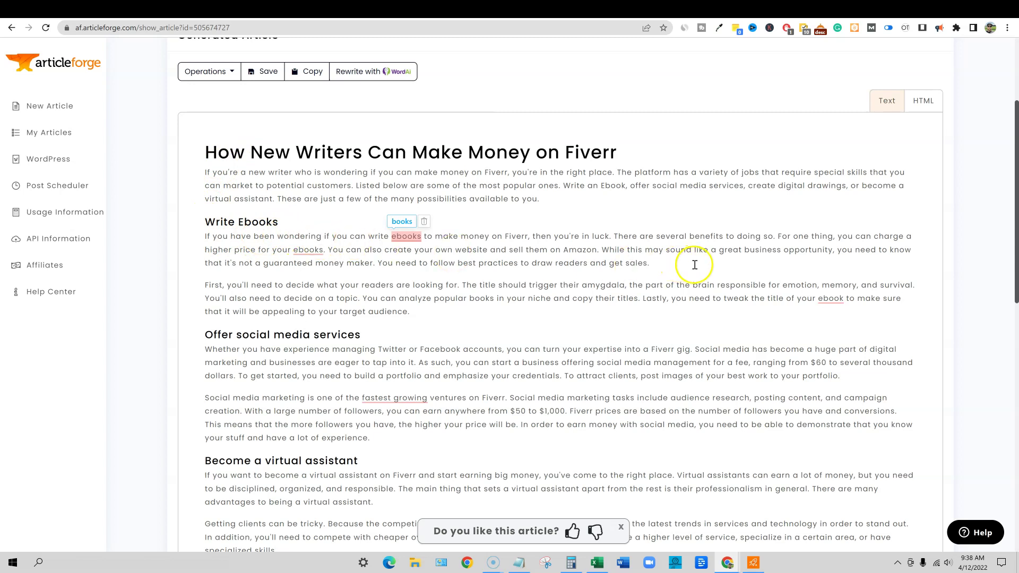
scroll(694, 264, "down", 2)
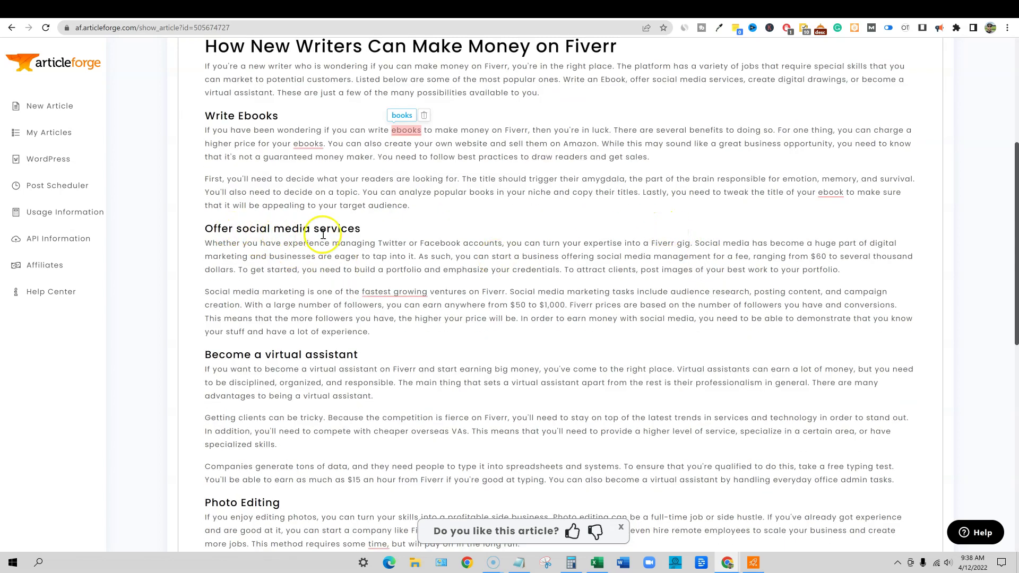
left_click_drag(361, 229, 208, 222)
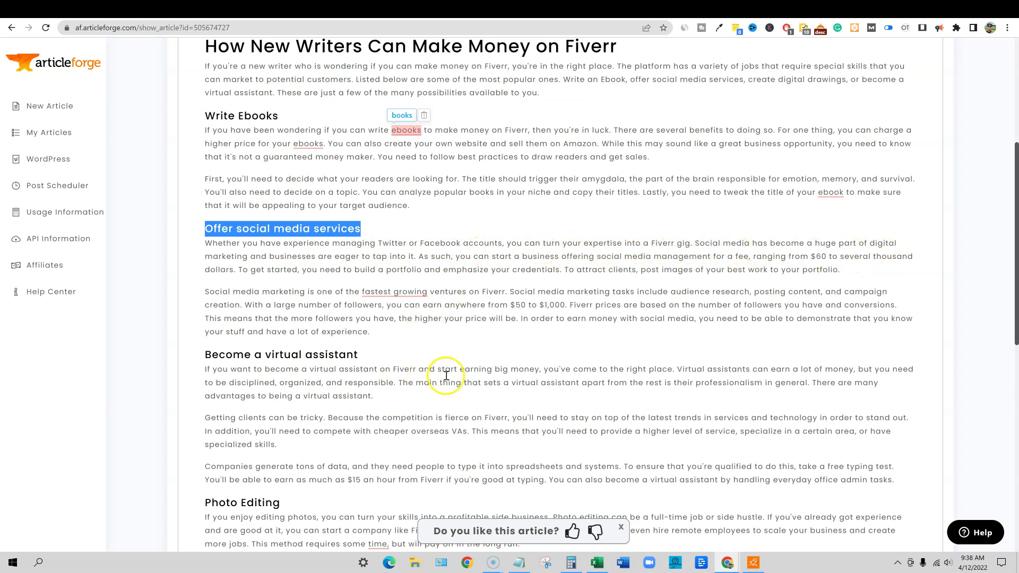
left_click_drag(346, 369, 517, 382)
Read further down the Fiverr article, then clear the selection and put the caret before the title.
scroll(460, 424, "down", 1)
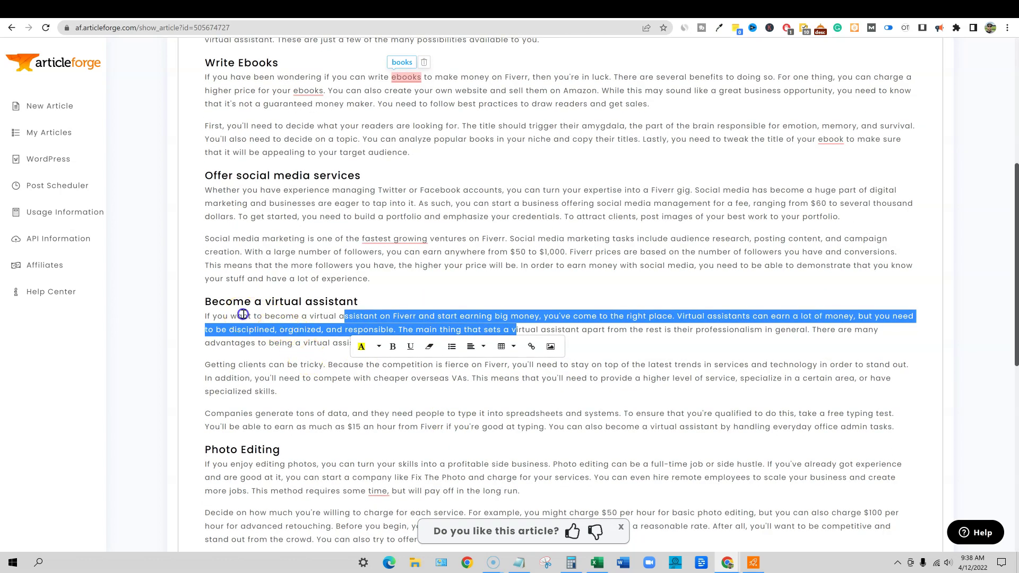
left_click_drag(242, 316, 269, 316)
left_click_drag(299, 189, 451, 189)
scroll(462, 404, "down", 2)
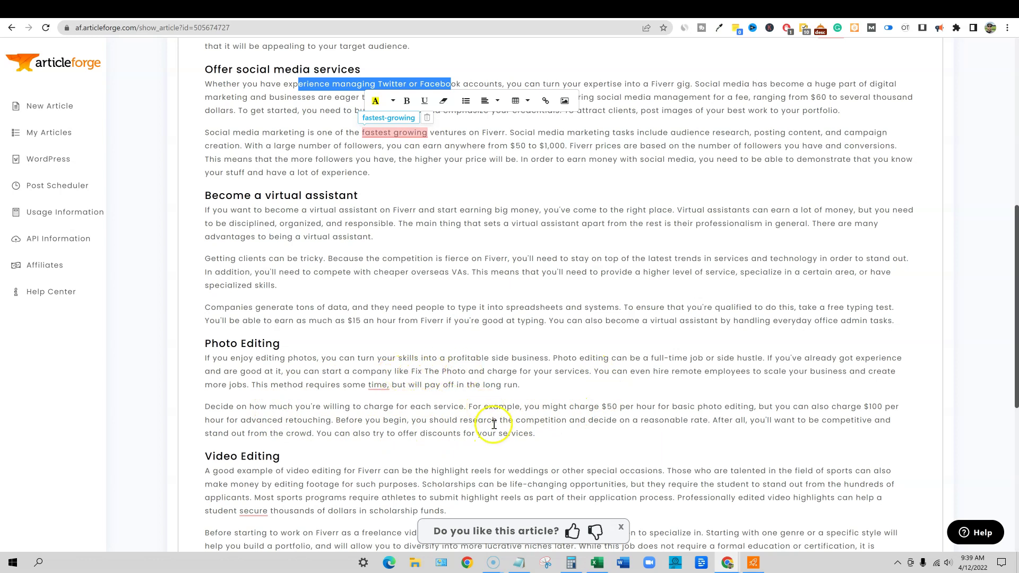
scroll(491, 423, "down", 7)
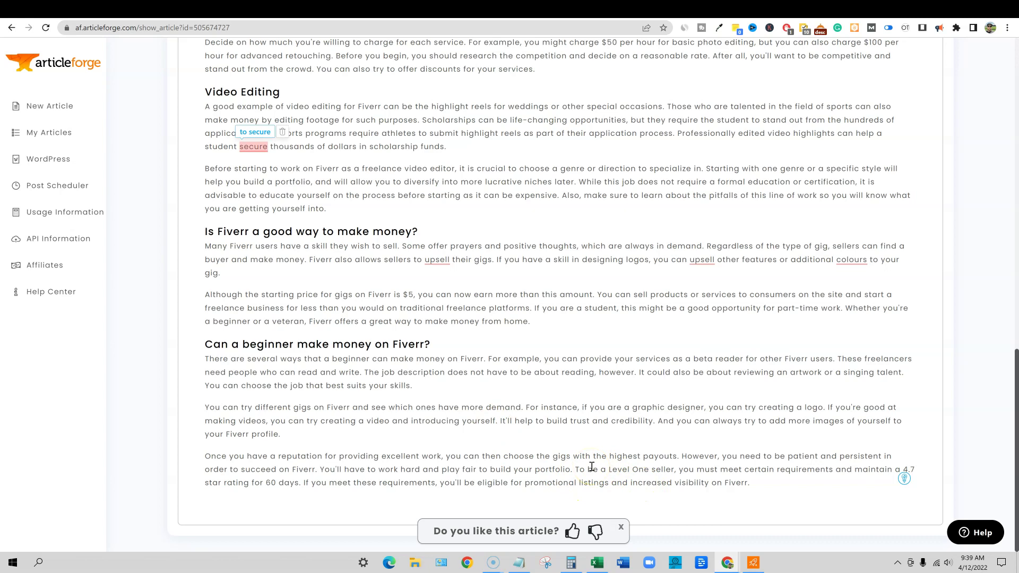
scroll(591, 466, "up", 15)
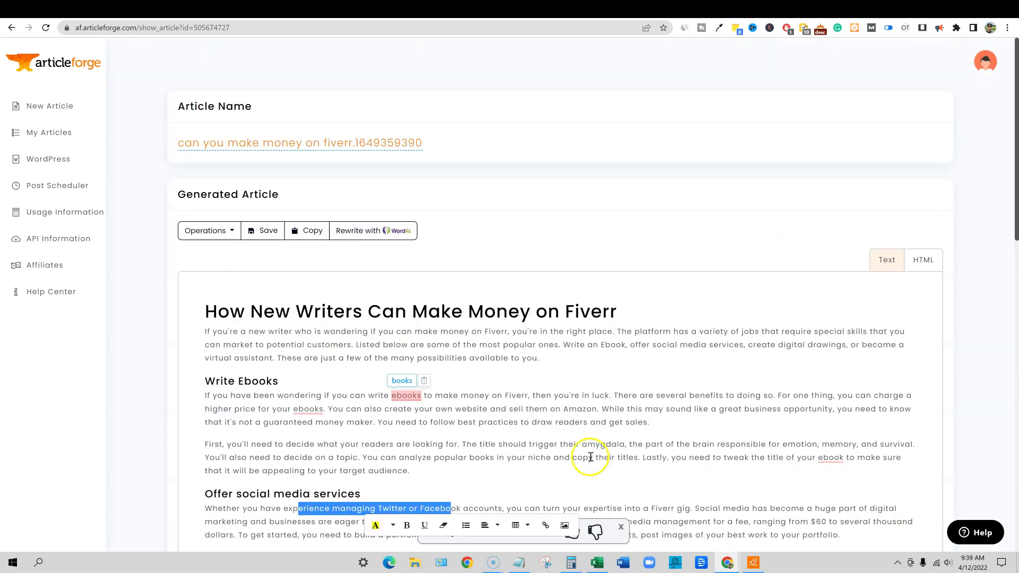
left_click(552, 419)
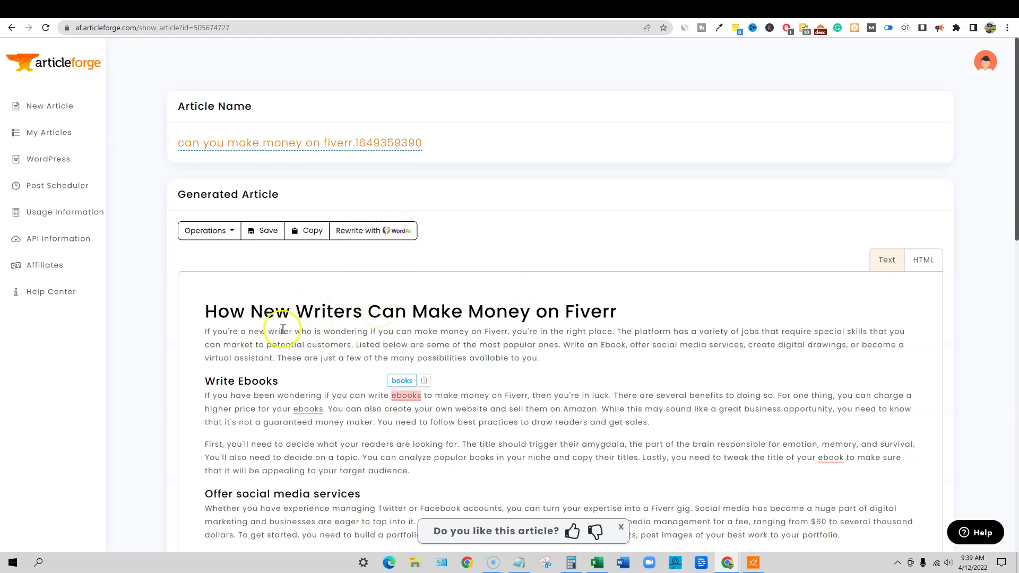
left_click(207, 308)
Start a fresh article form, then compare monthly against yearly plan prices ($27 Standard, $57 Unlimited).
left_click(49, 106)
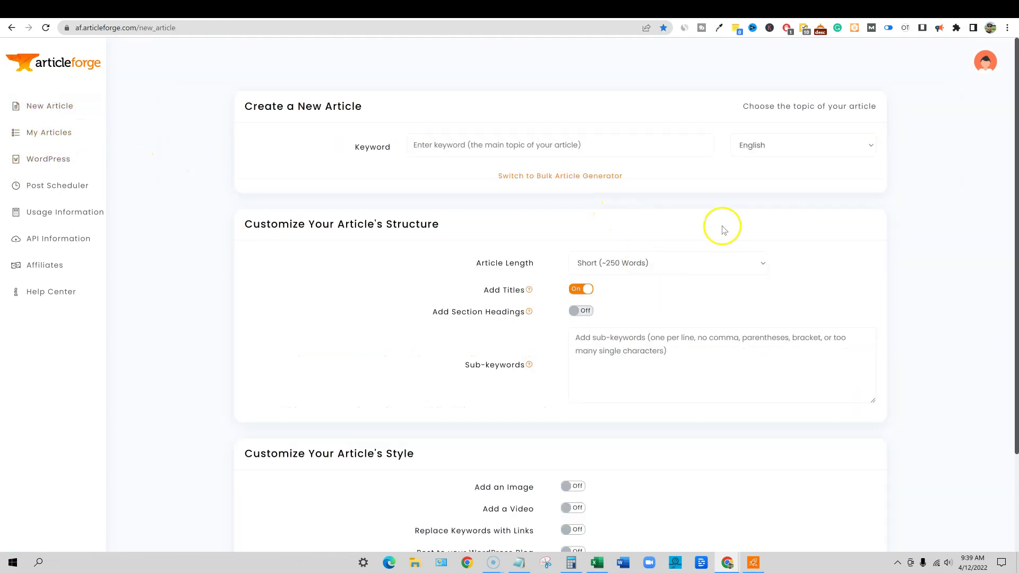
left_click(711, 12)
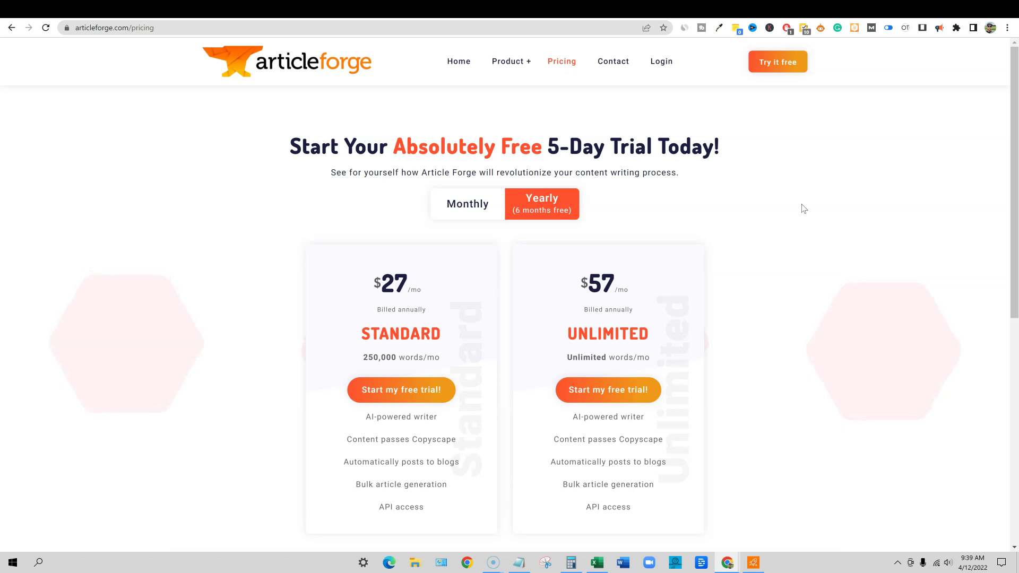
left_click(479, 204)
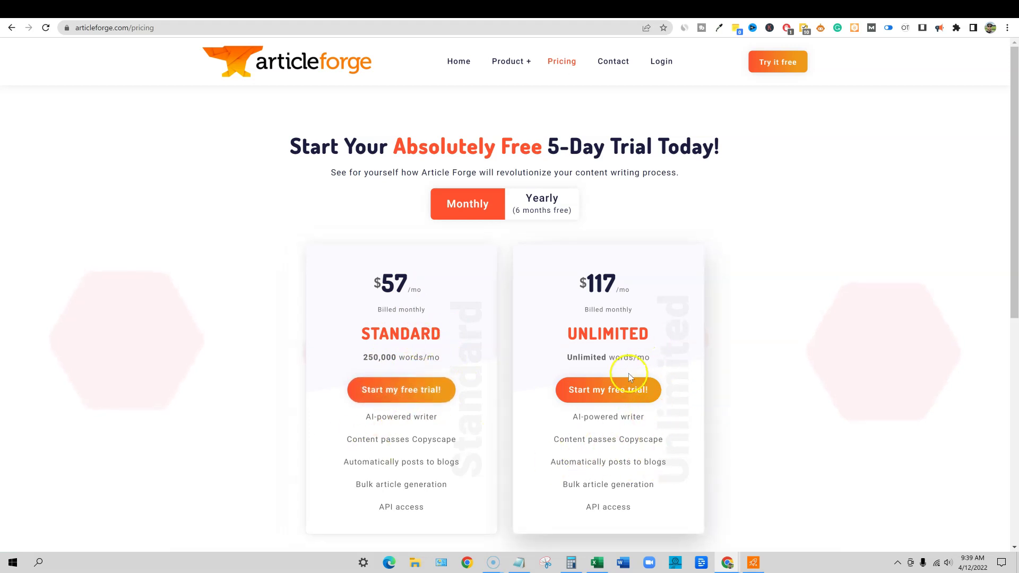
left_click(554, 201)
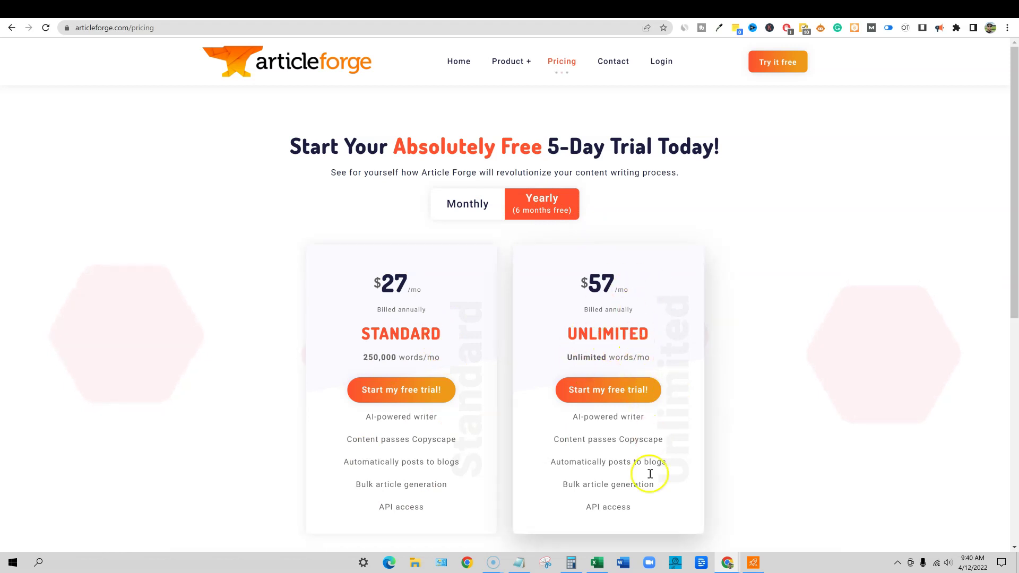
Clear the Calculator, compute 27 × 12 = 324 and select the result.
left_click(571, 563)
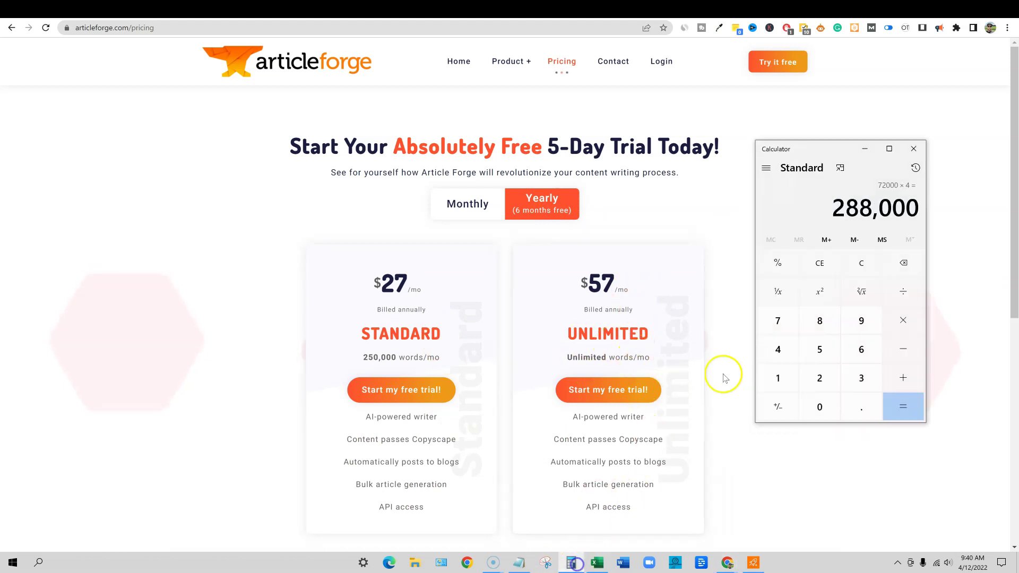
left_click(829, 275)
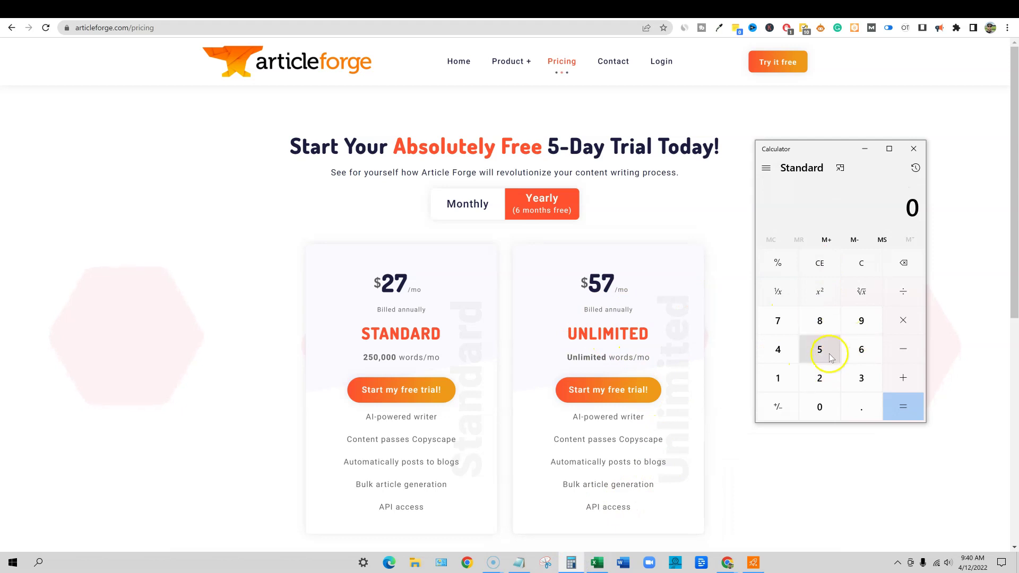
left_click(824, 377)
left_click(779, 321)
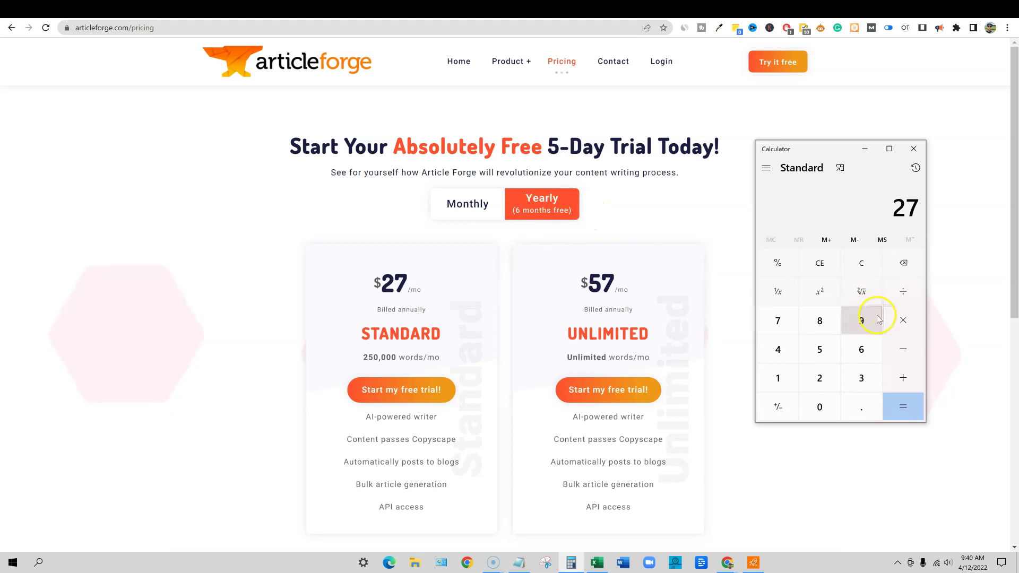
left_click(903, 321)
left_click(778, 378)
left_click(820, 378)
left_click(903, 407)
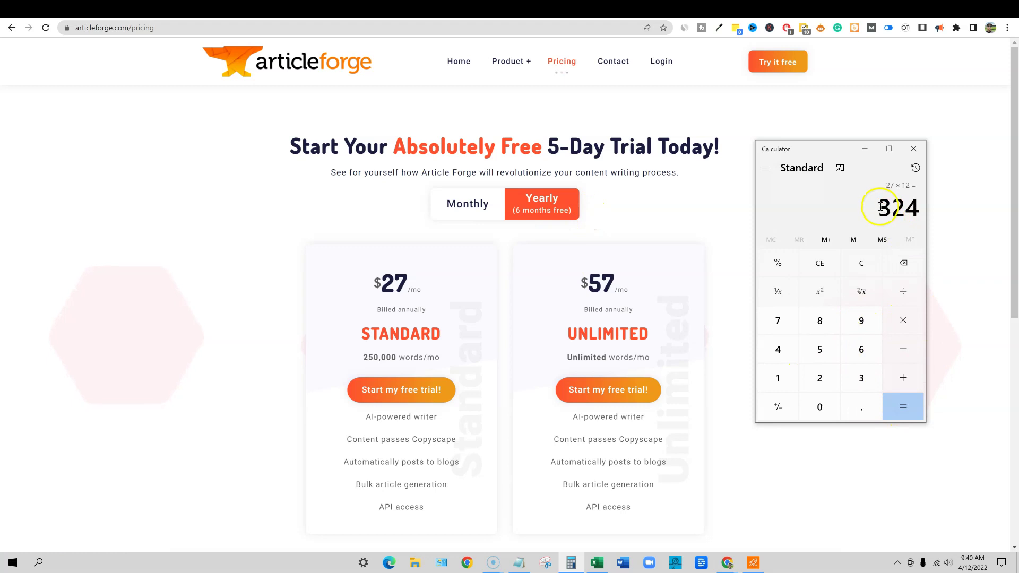
left_click_drag(883, 202, 935, 216)
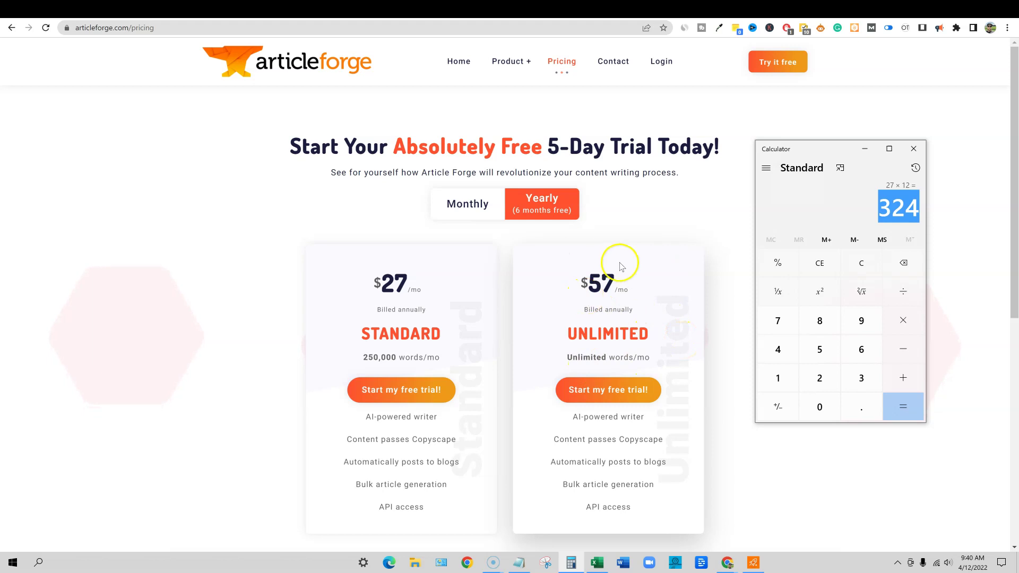
Go back to the yearly pricing page and select part of its headline.
left_click(713, 227)
scroll(725, 347, "down", 6)
scroll(733, 349, "up", 6)
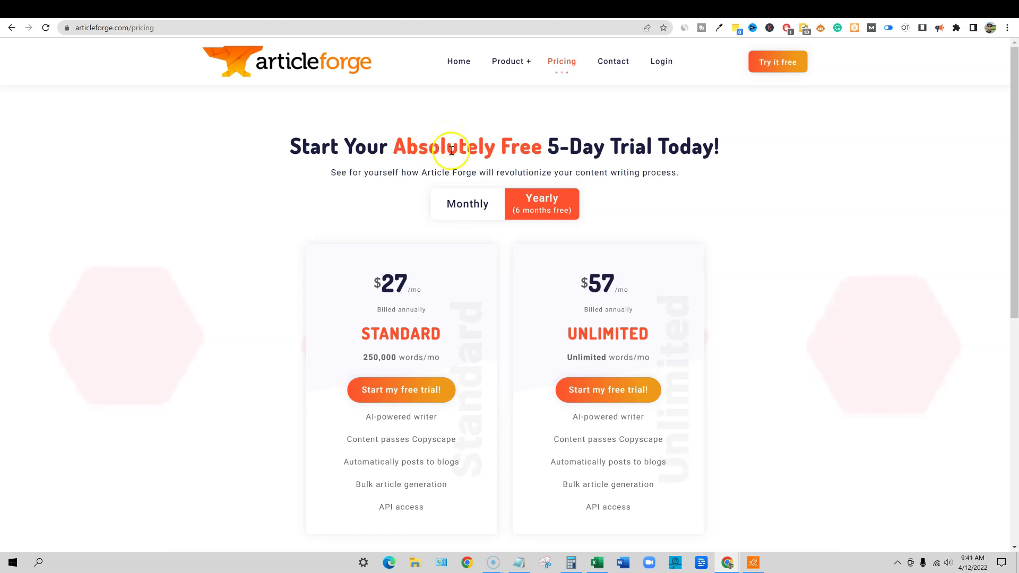
left_click_drag(718, 148, 227, 143)
Show the RankIQ report for 'how to make money flipping cars' (A++, 3,439 words) and highlight its keyword.
left_click(347, 173)
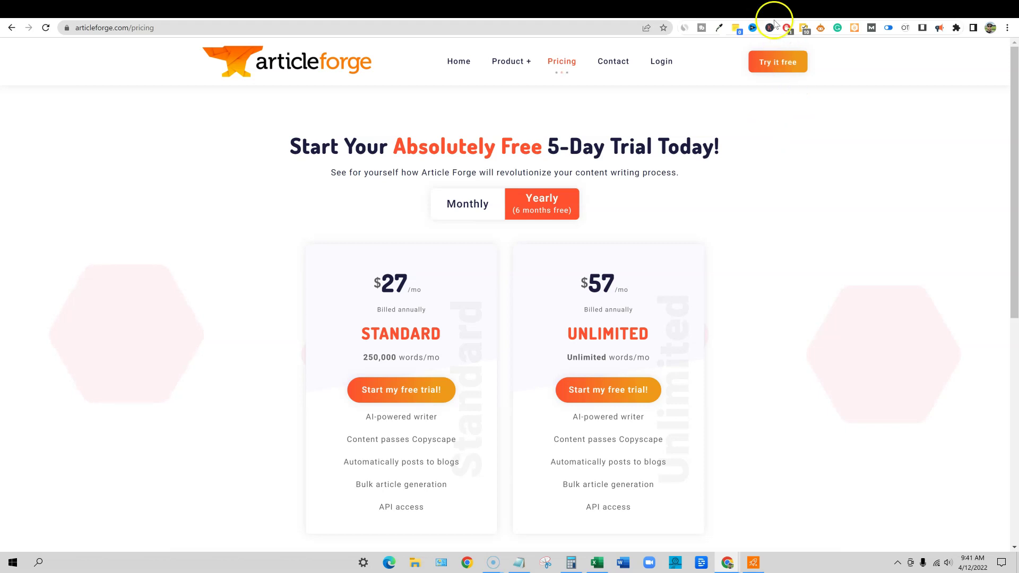
left_click(760, 11)
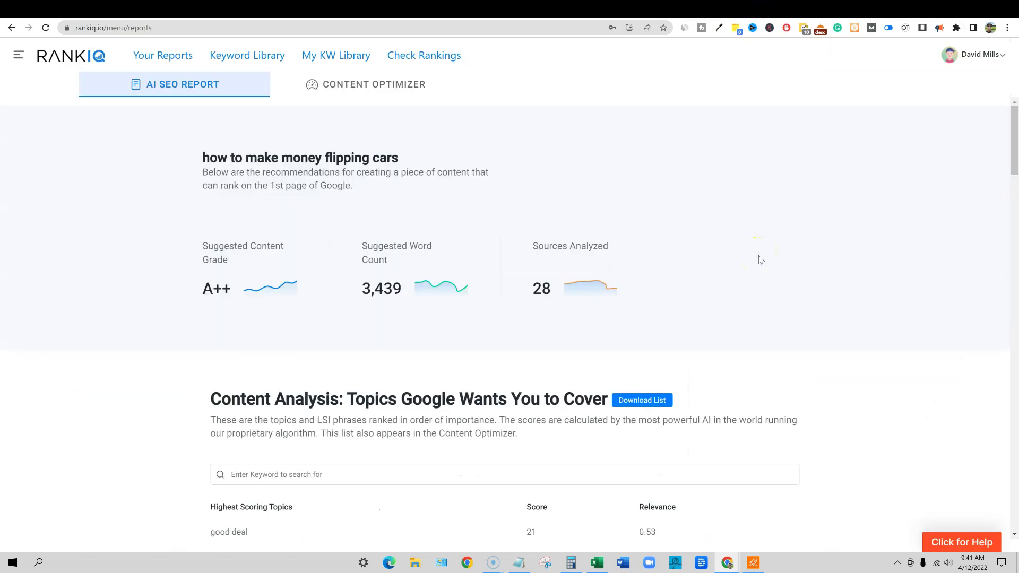
left_click_drag(399, 157, 170, 152)
left_click(435, 150)
Review the Outranking car-flipping outline's headings and start selecting '1. Set Your Buying Budget'.
left_click(805, 10)
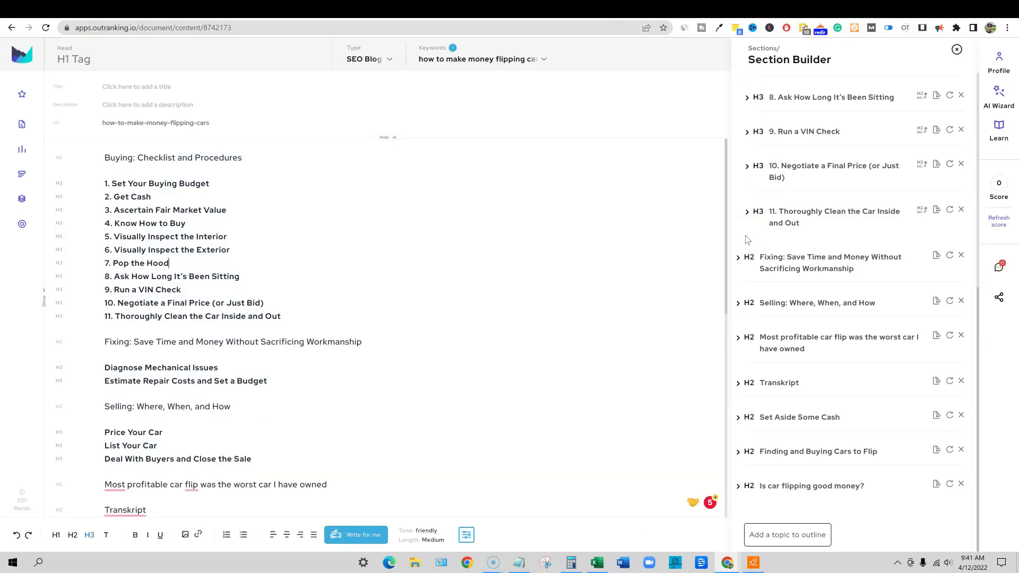
scroll(802, 317, "up", 3)
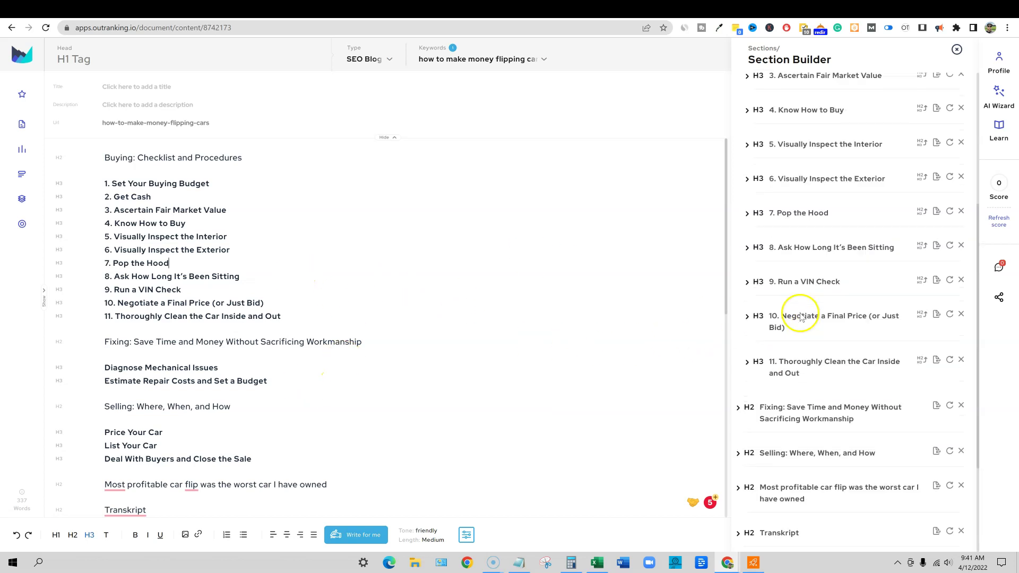
scroll(802, 317, "up", 4)
scroll(801, 319, "down", 7)
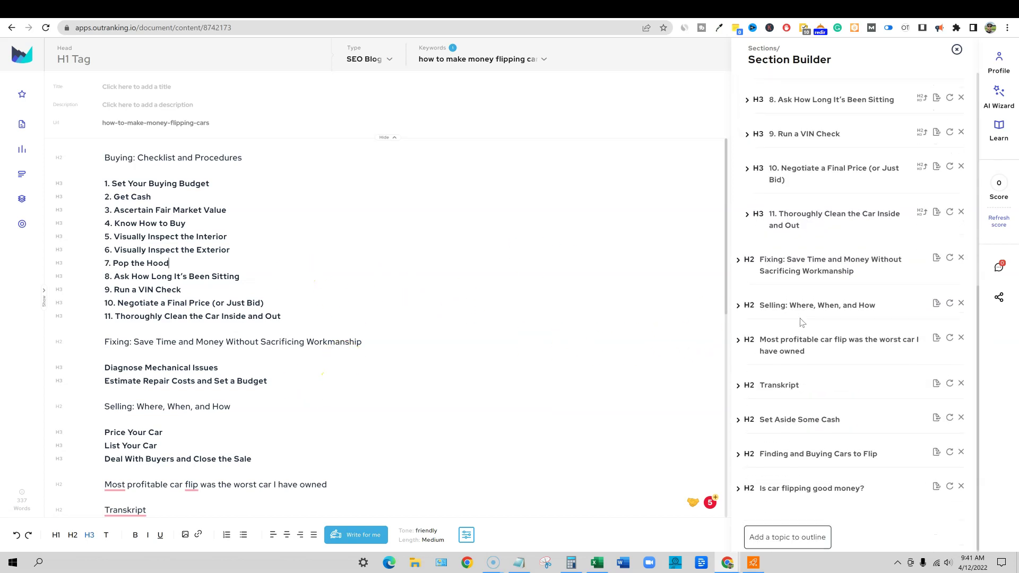
scroll(802, 318, "up", 7)
scroll(801, 319, "down", 6)
scroll(802, 318, "up", 3)
scroll(216, 291, "down", 8)
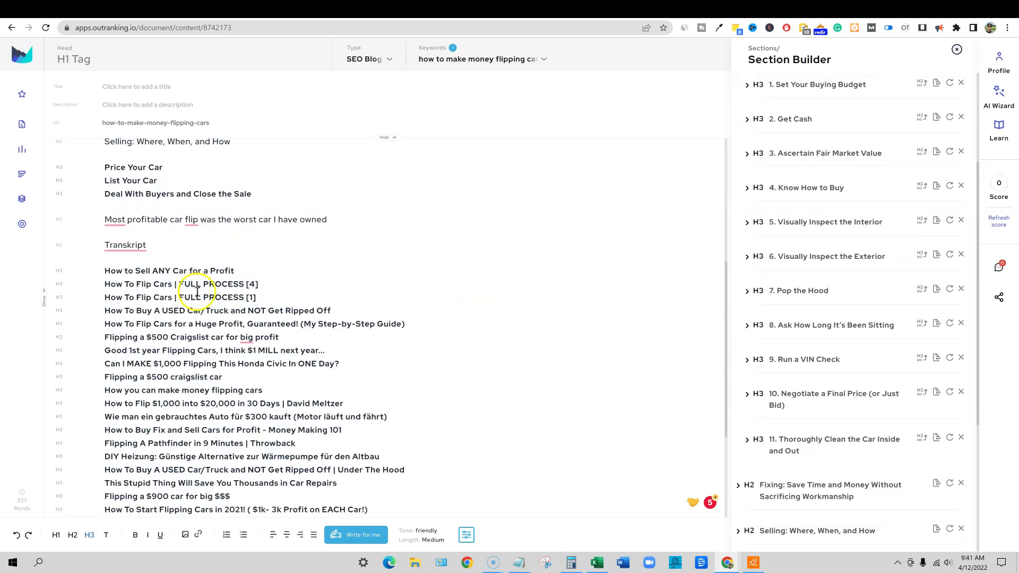
scroll(239, 401, "up", 8)
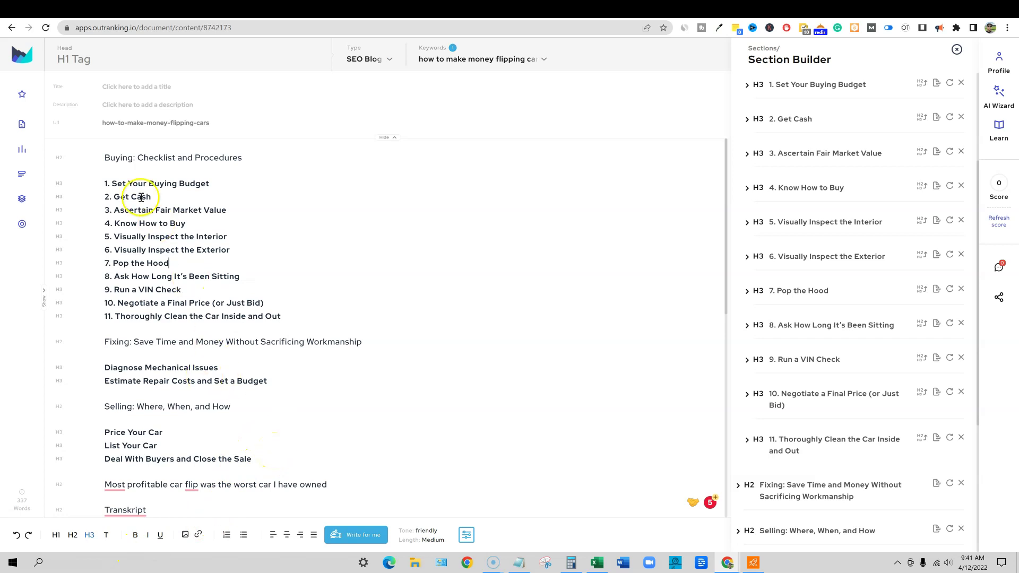
left_click(211, 184)
left_click_drag(211, 183, 206, 184)
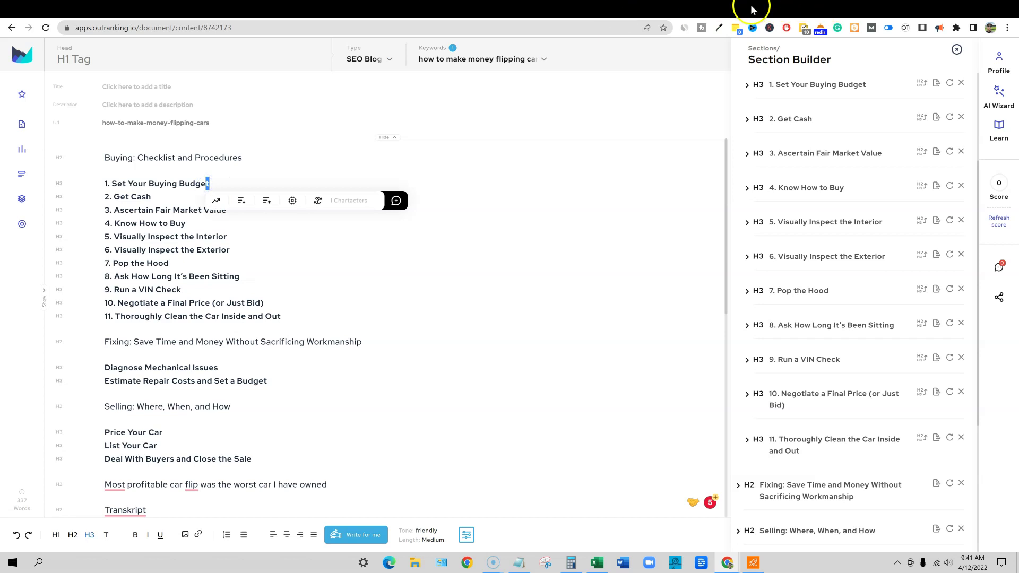
Copy 'how to make money flipping cars' from the report into the Keyword field.
left_click(673, 9)
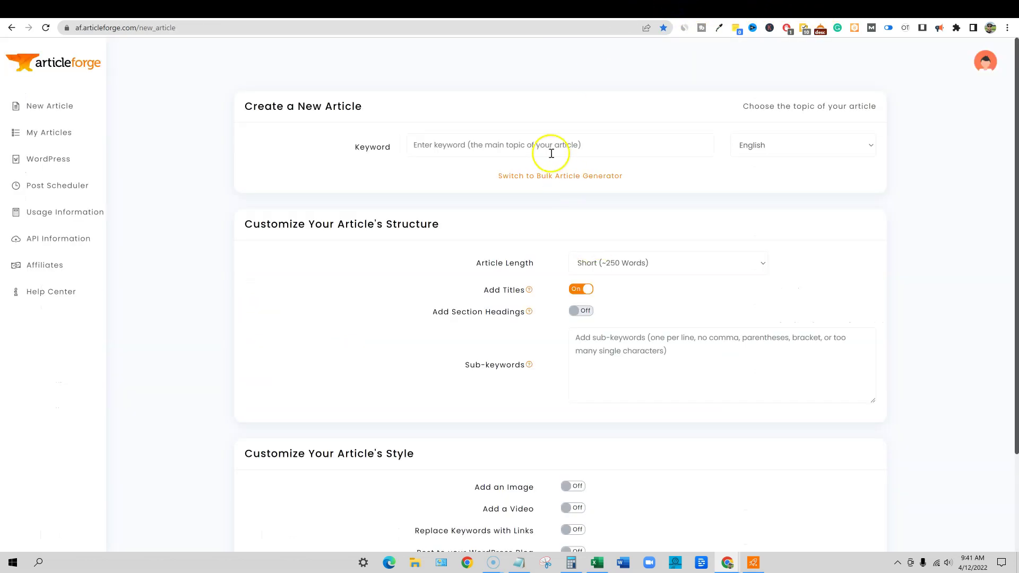
left_click(821, 11)
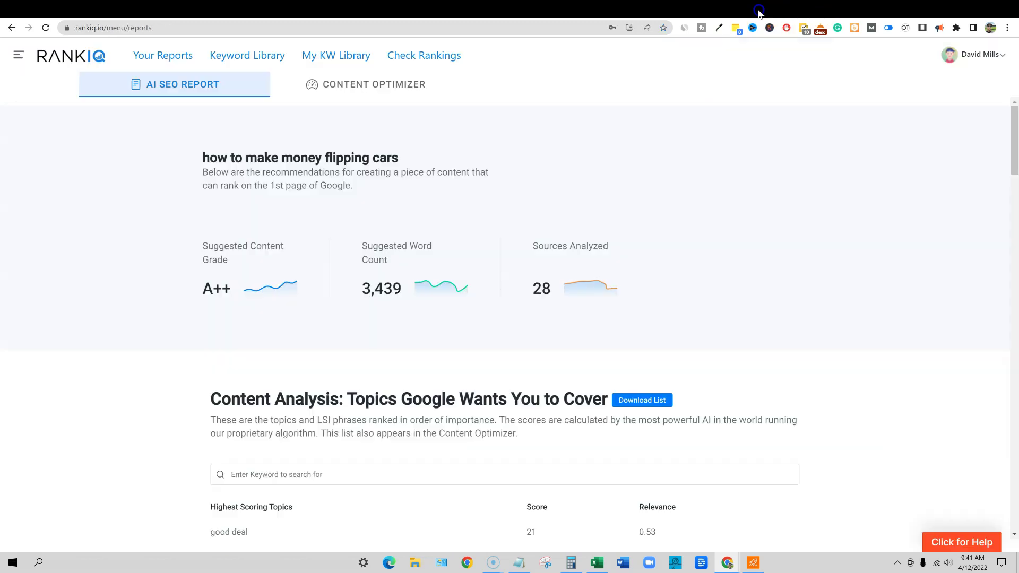
left_click_drag(399, 157, 204, 160)
key("ctrl+c")
key("ctrl+Tab")
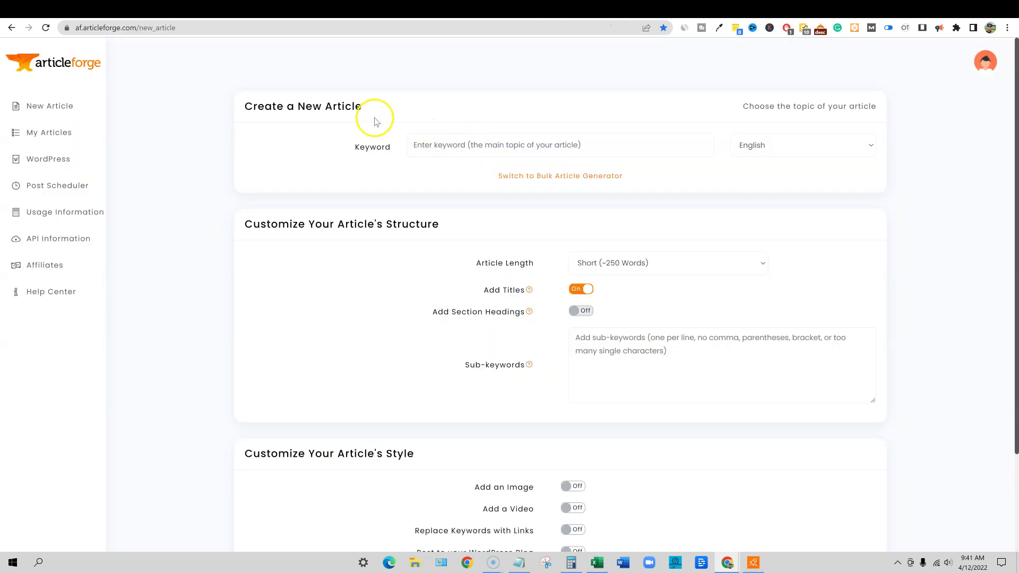
left_click(453, 149)
key("ctrl+v")
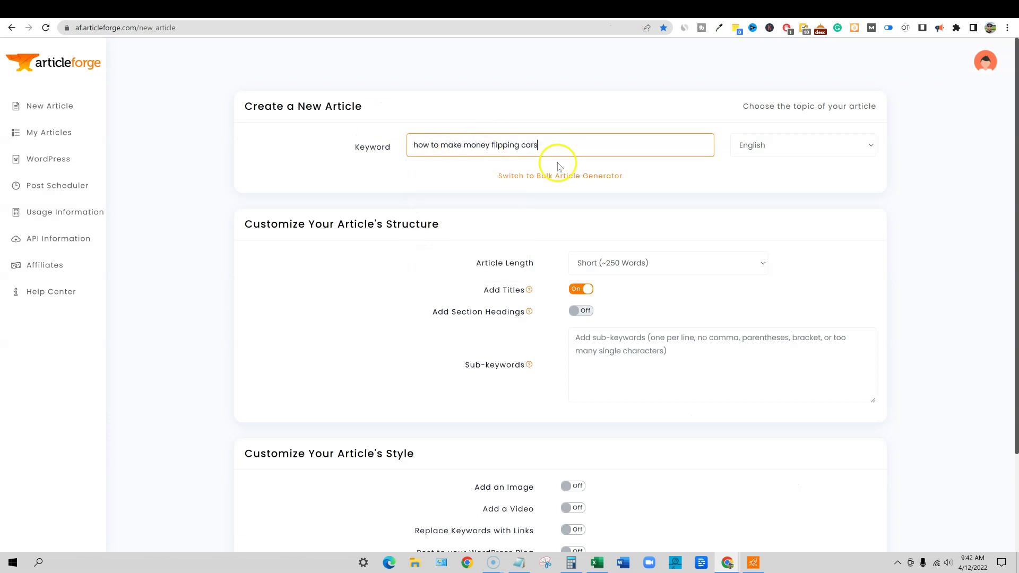
left_click(873, 171)
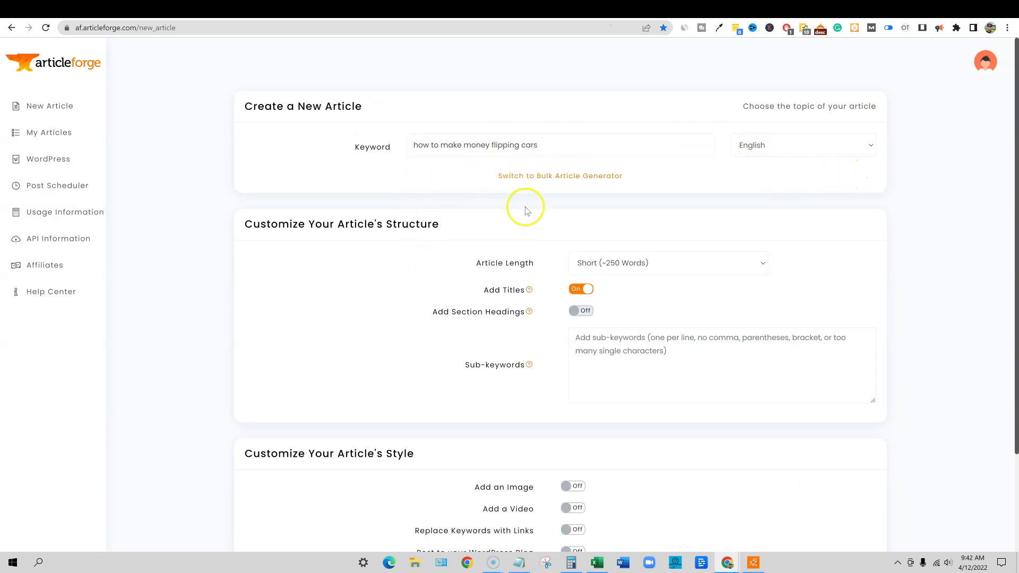
Set the article length to Very Long (~1,500 Words).
left_click(675, 265)
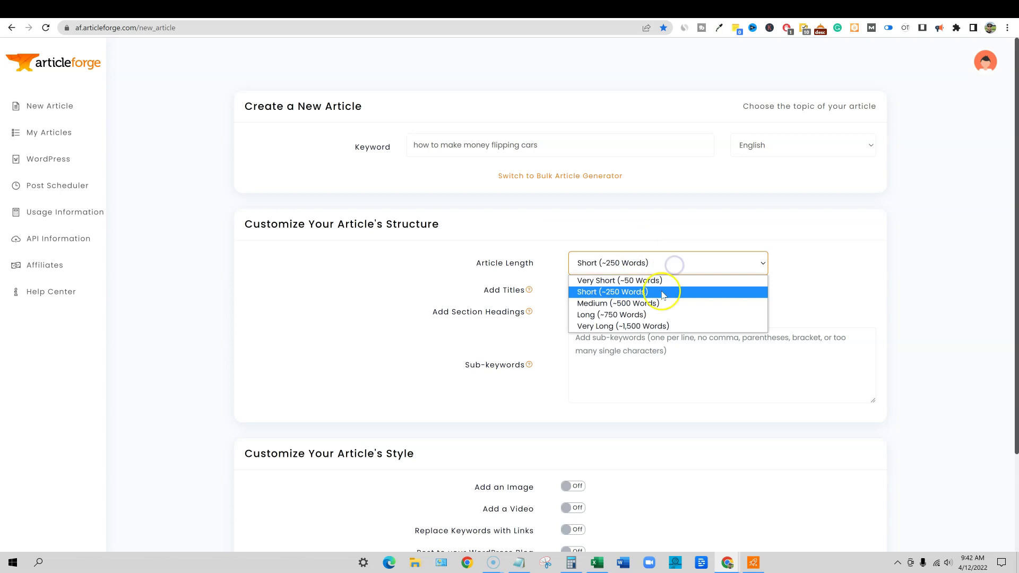
left_click(640, 326)
left_click(811, 297)
mouse_move(520, 295)
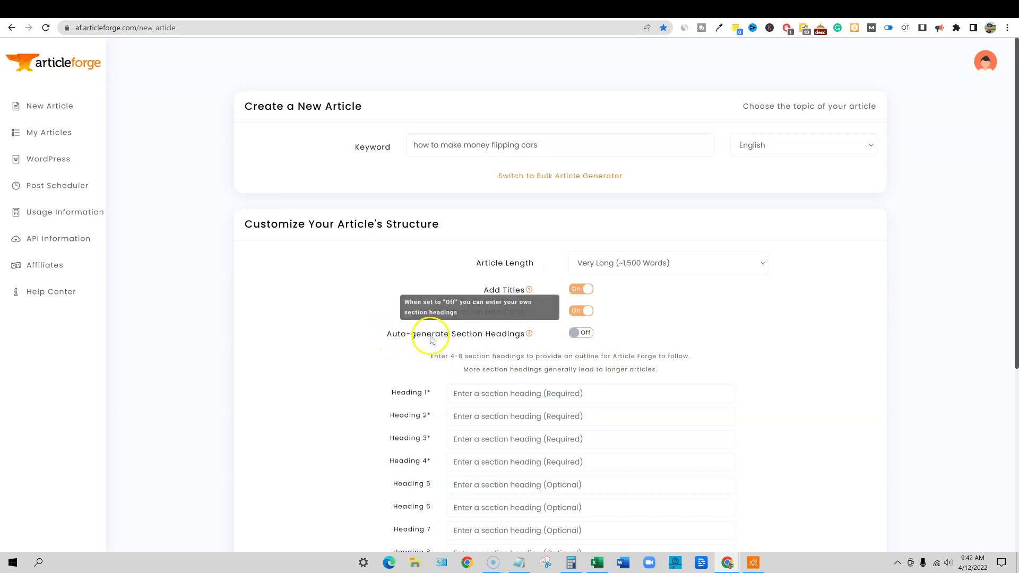
left_click(585, 312)
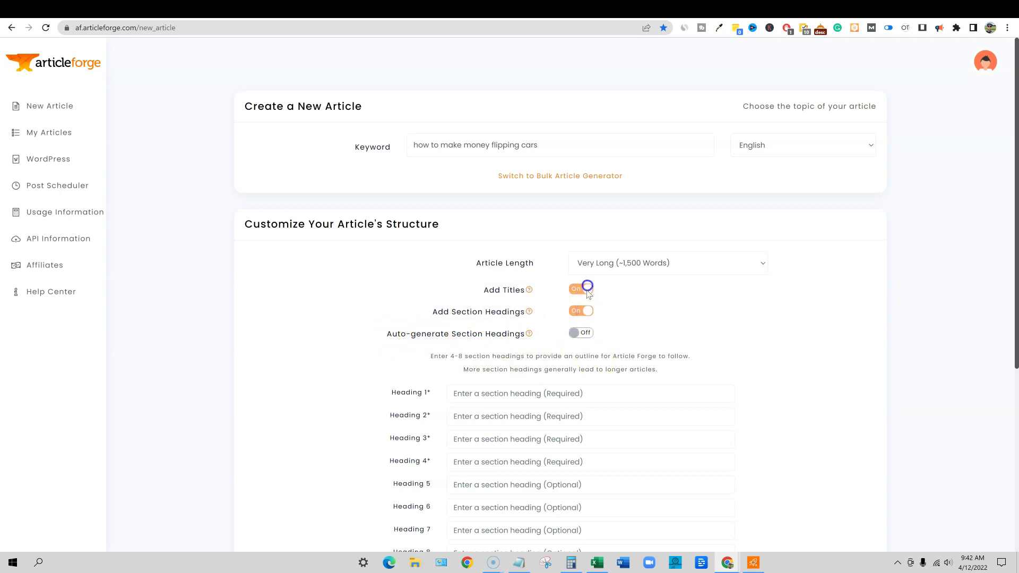
Step through the eight empty section heading fields, Heading 1 to Heading 8.
scroll(552, 396, "down", 3)
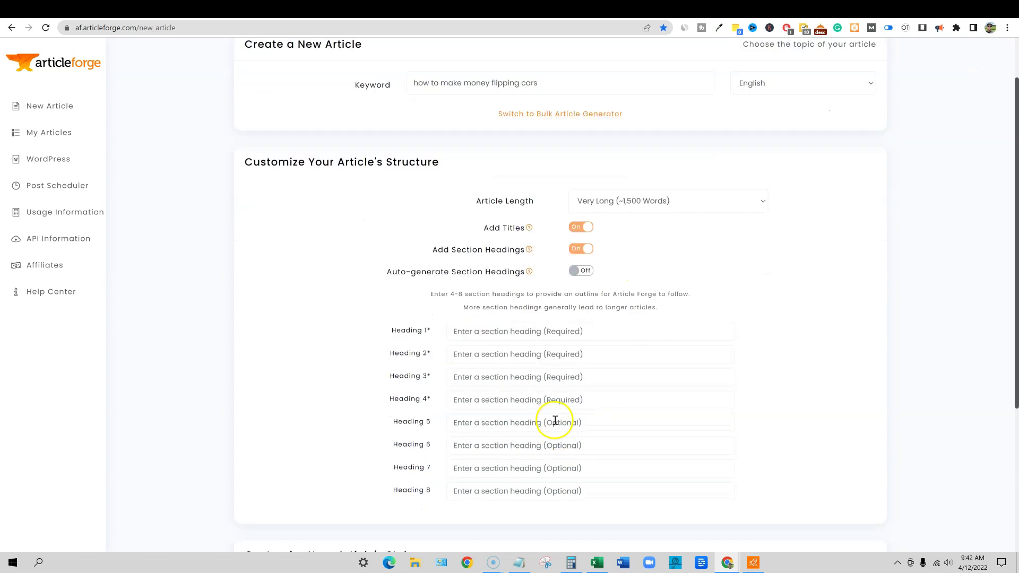
left_click(504, 234)
left_click(505, 257)
left_click(502, 280)
left_click(502, 303)
left_click(503, 325)
left_click(503, 348)
left_click(505, 371)
left_click(503, 394)
Toggle Auto-generate Section Headings on and back off to write headings by hand.
scroll(550, 345, "up", 2)
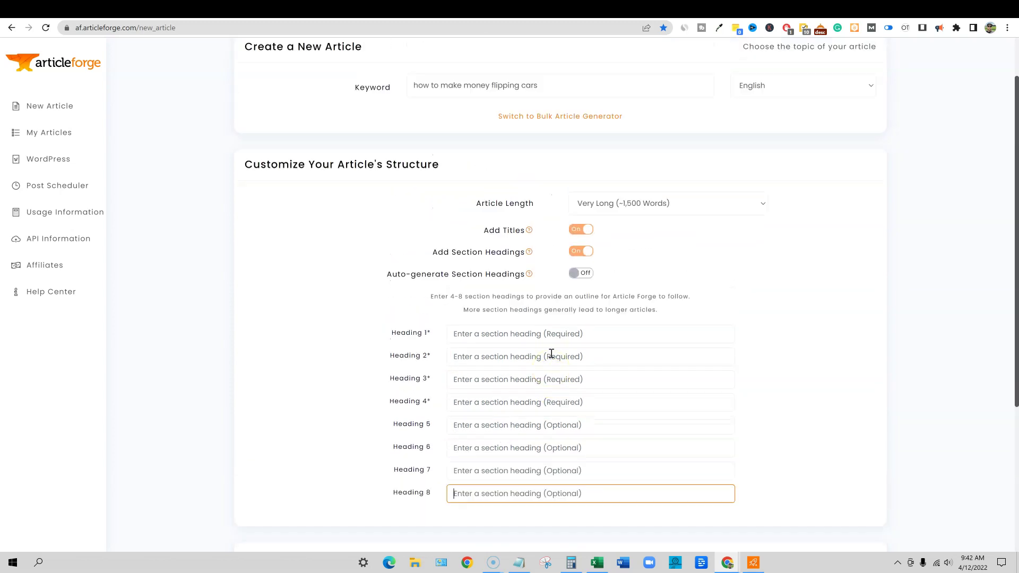
mouse_move(507, 285)
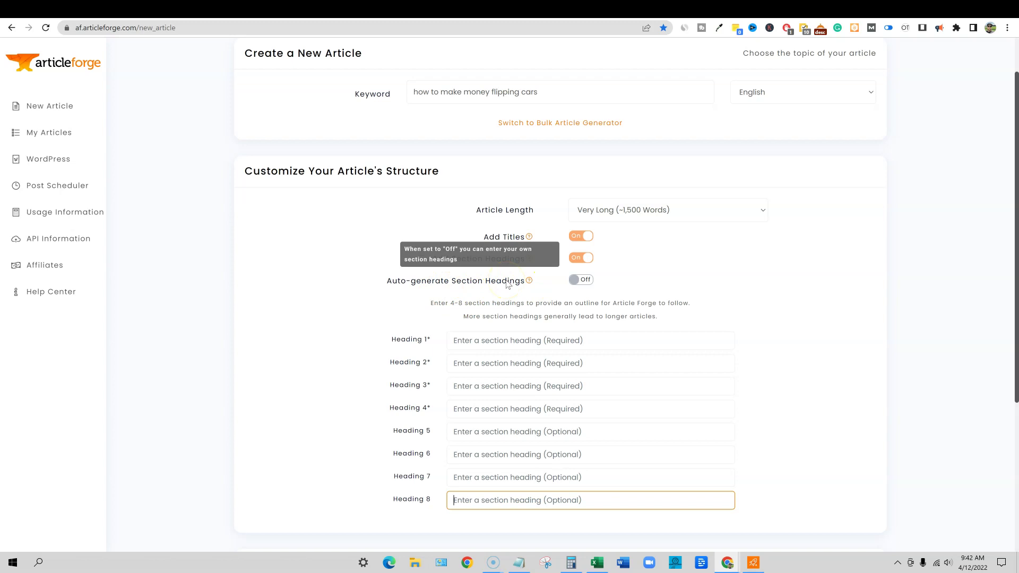
left_click(580, 280)
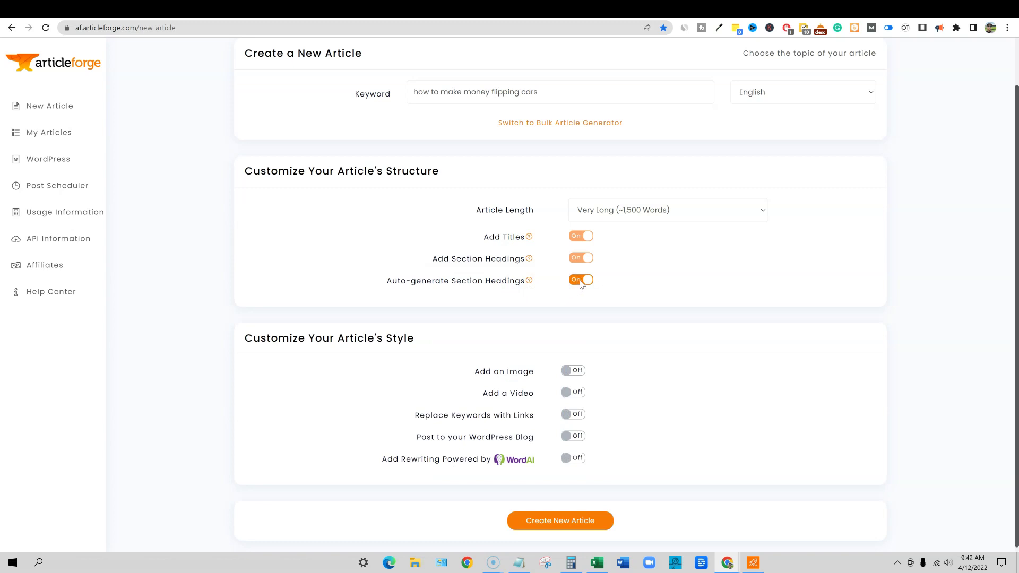
left_click(580, 282)
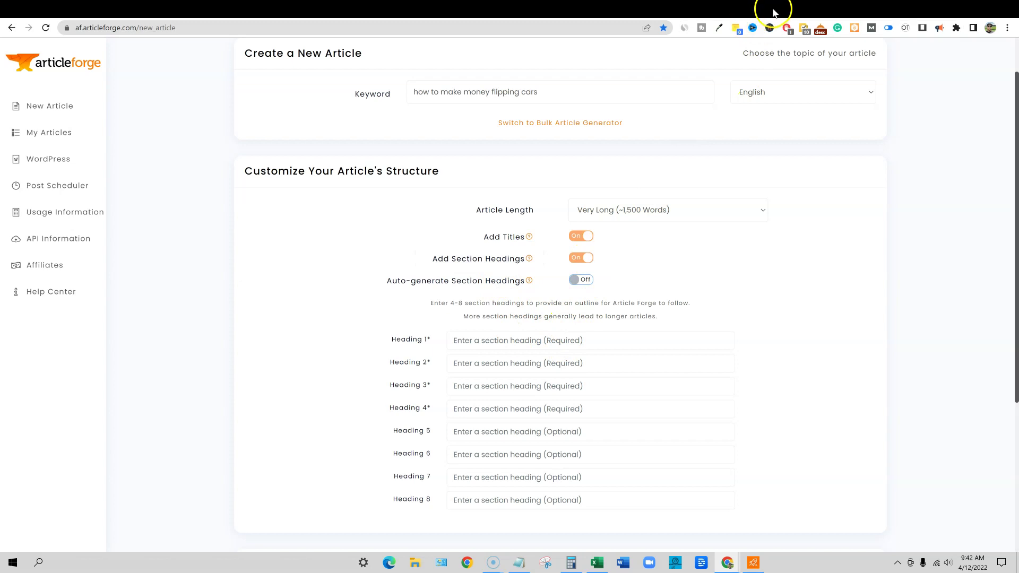
Copy 'Set Your Buying Budget' and 'Get Cash' from Outranking into Heading 1 and Heading 2.
left_click(803, 11)
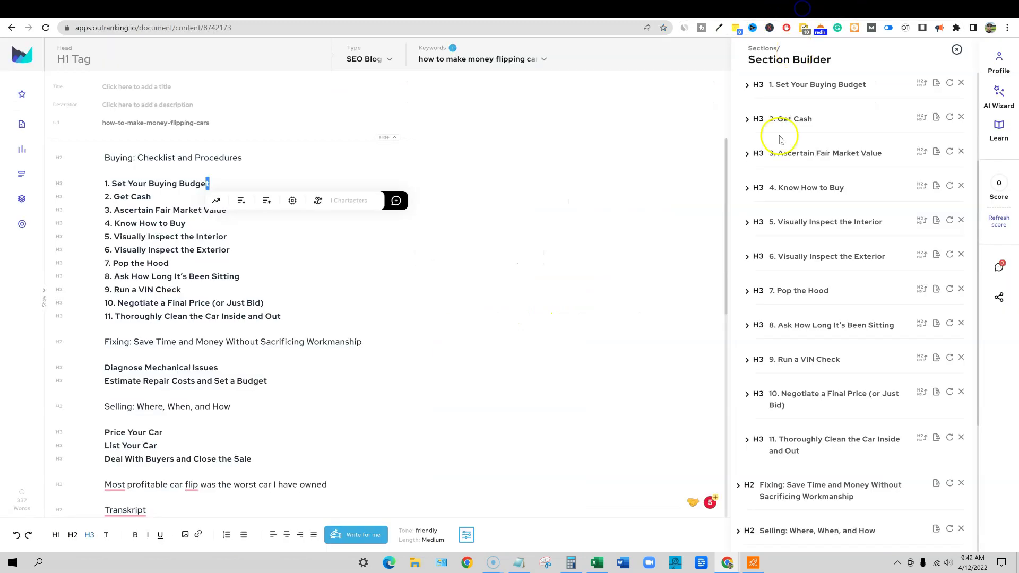
left_click_drag(215, 184, 114, 182)
key("ctrl+c")
key("ctrl+Tab")
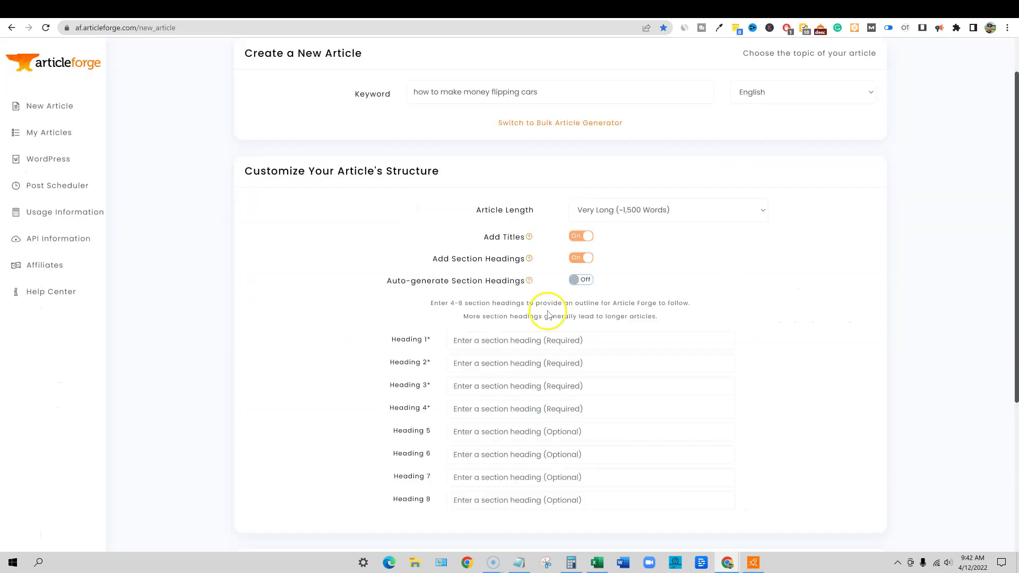
left_click(559, 343)
key("ctrl+v")
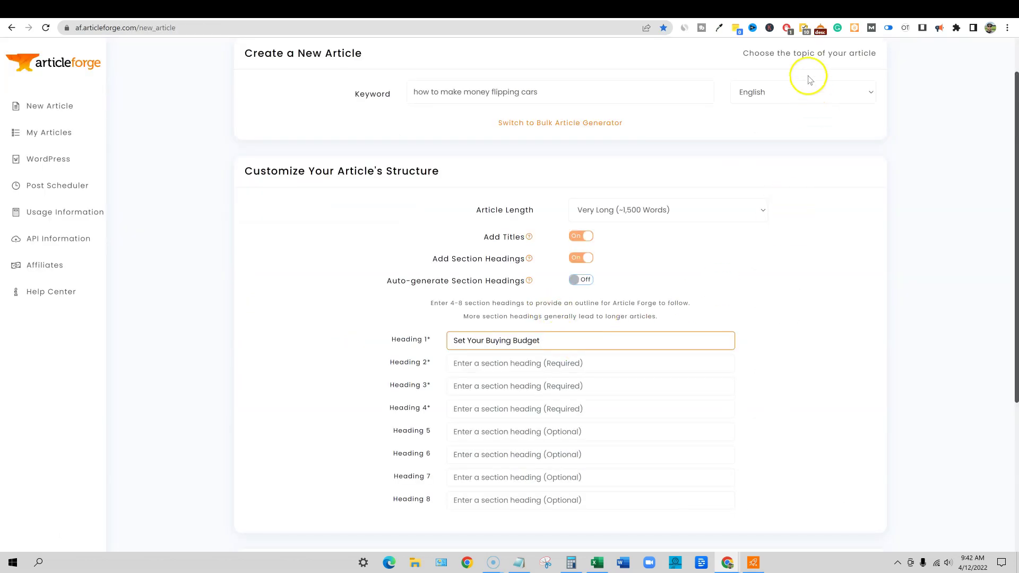
left_click(805, 8)
left_click(245, 218)
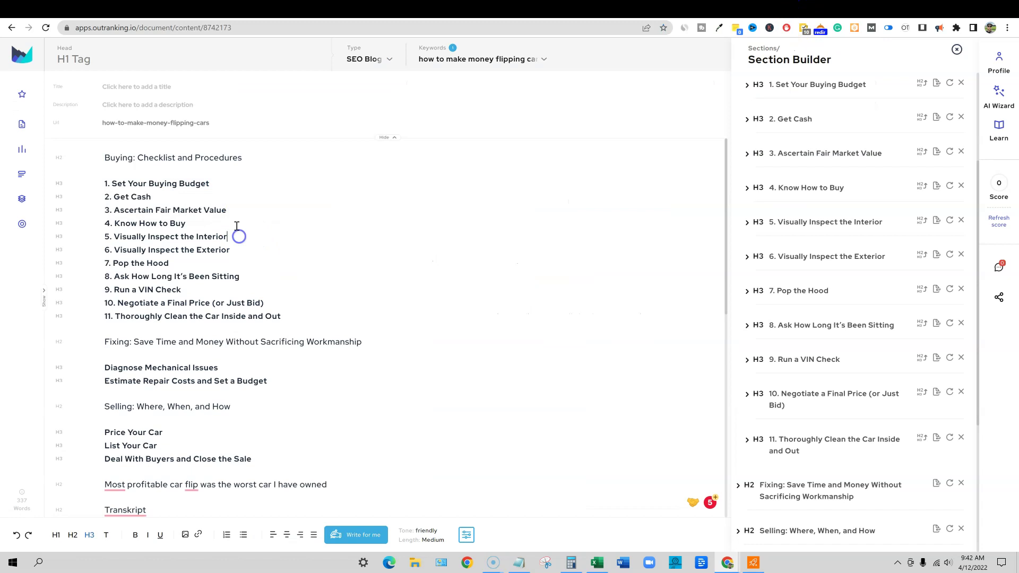
left_click_drag(153, 197, 121, 197)
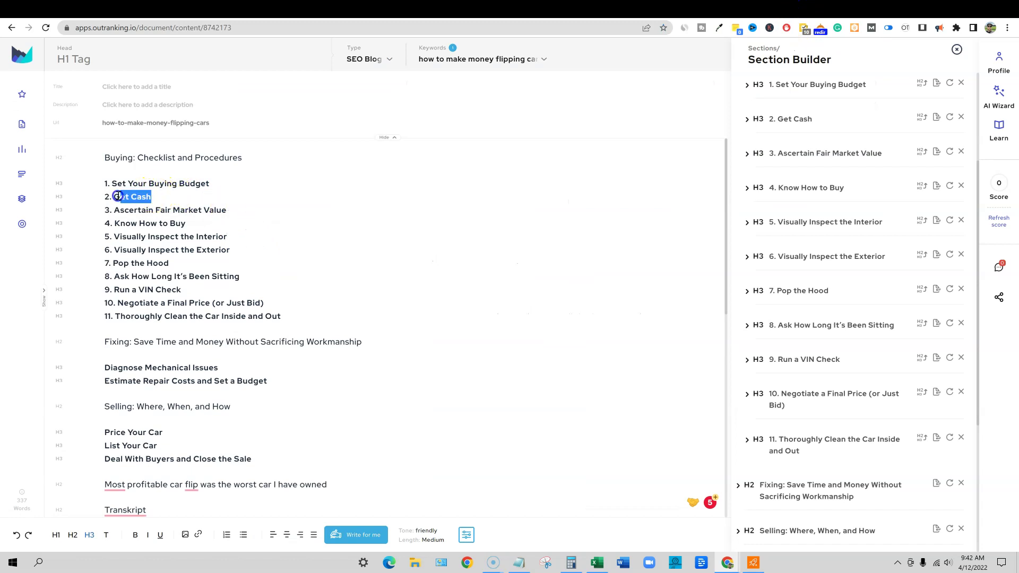
key("ctrl+c")
key("ctrl+Tab")
left_click(522, 365)
key("ctrl+v")
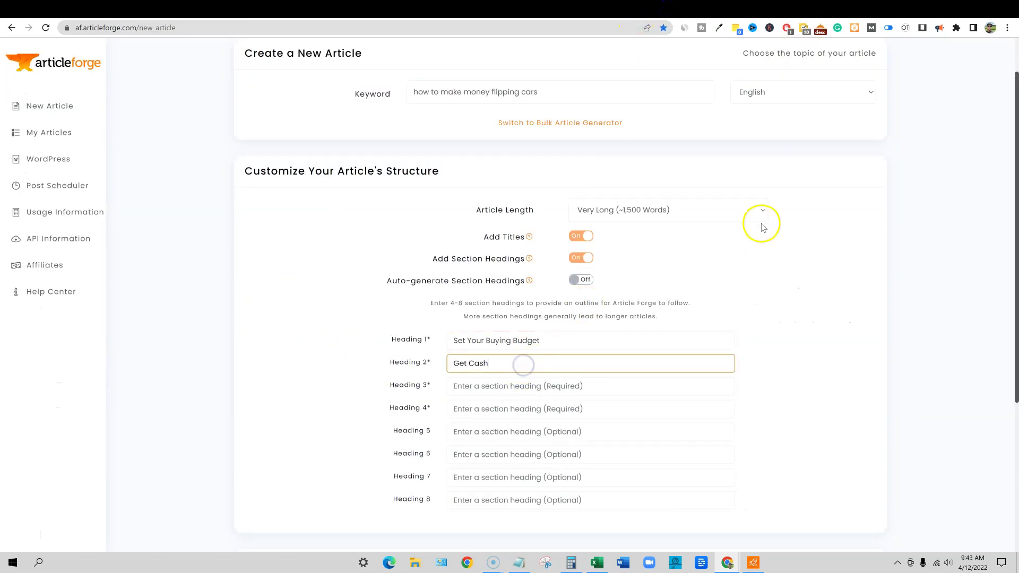
Paste 'Ascertain Fair Market Value' into Heading 3, then select 'Know How to Buy' in the outline.
left_click(805, 11)
left_click(215, 236)
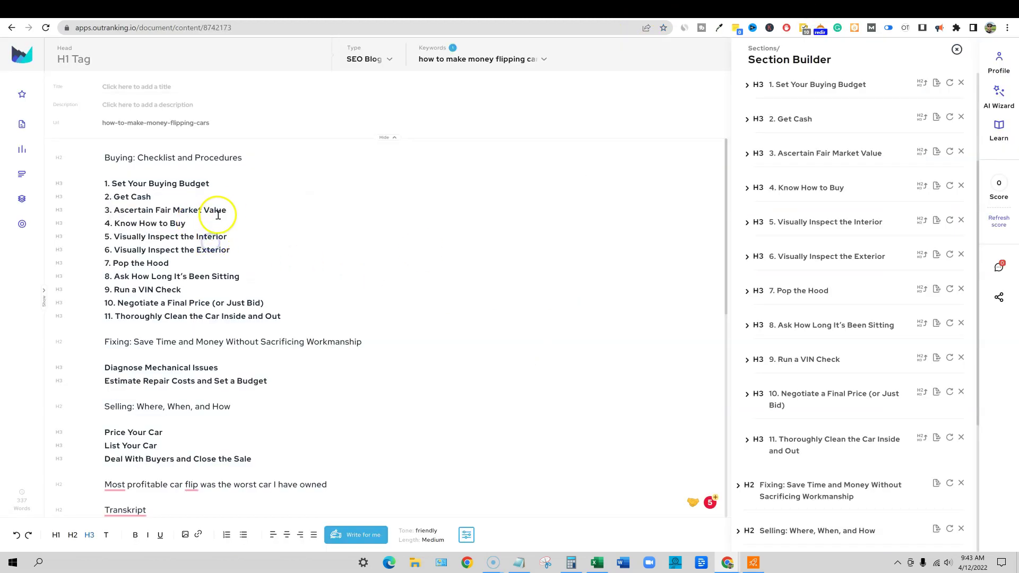
left_click_drag(228, 210, 113, 210)
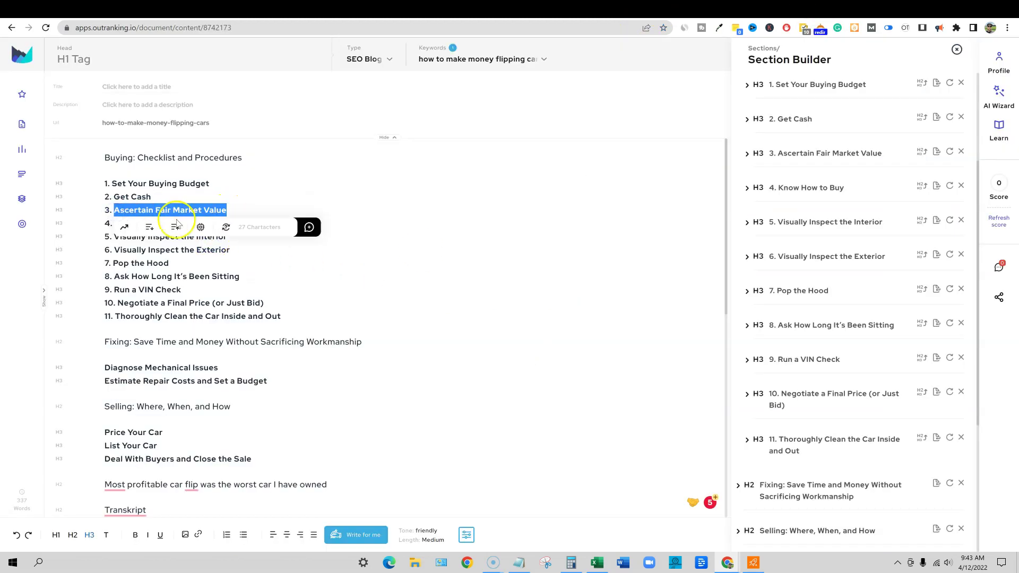
left_click(674, 8)
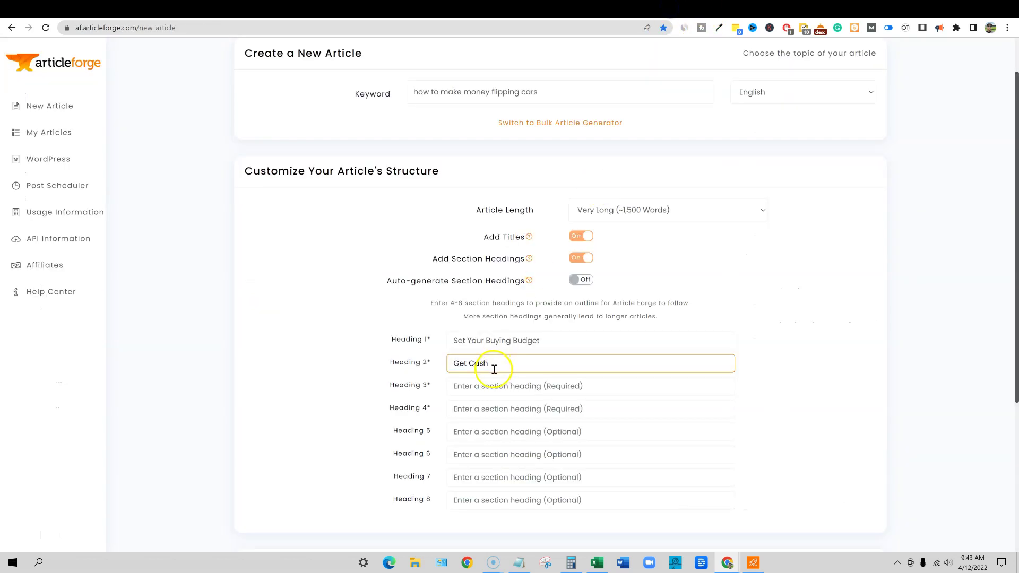
left_click(489, 387)
key("ctrl+v")
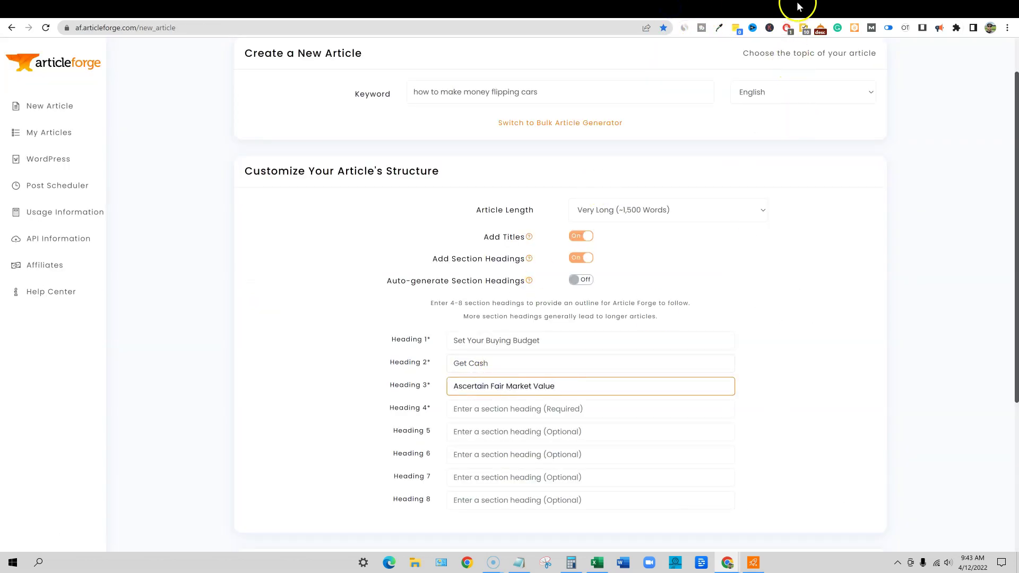
left_click(799, 7)
left_click(227, 261)
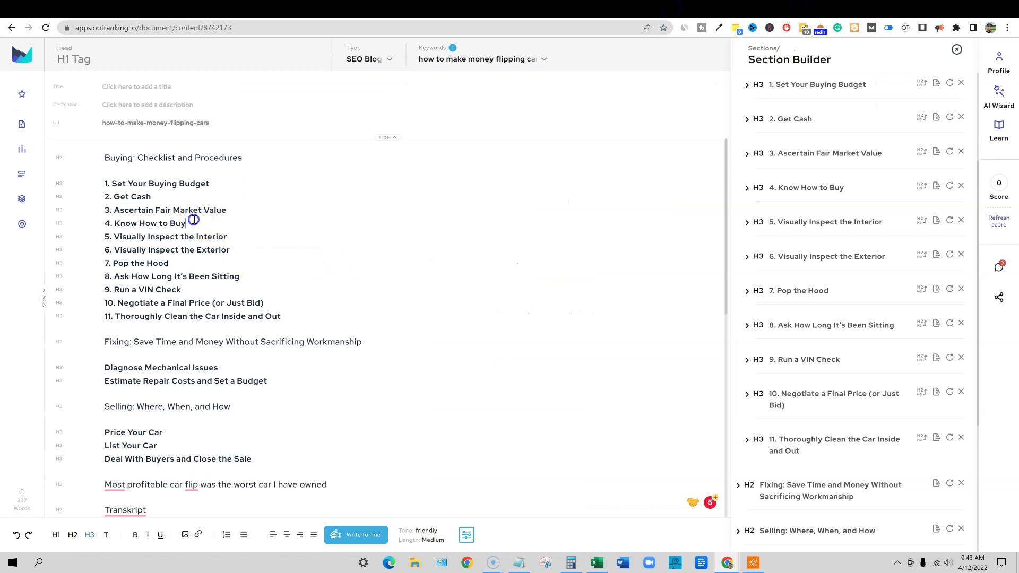
left_click_drag(194, 220, 113, 223)
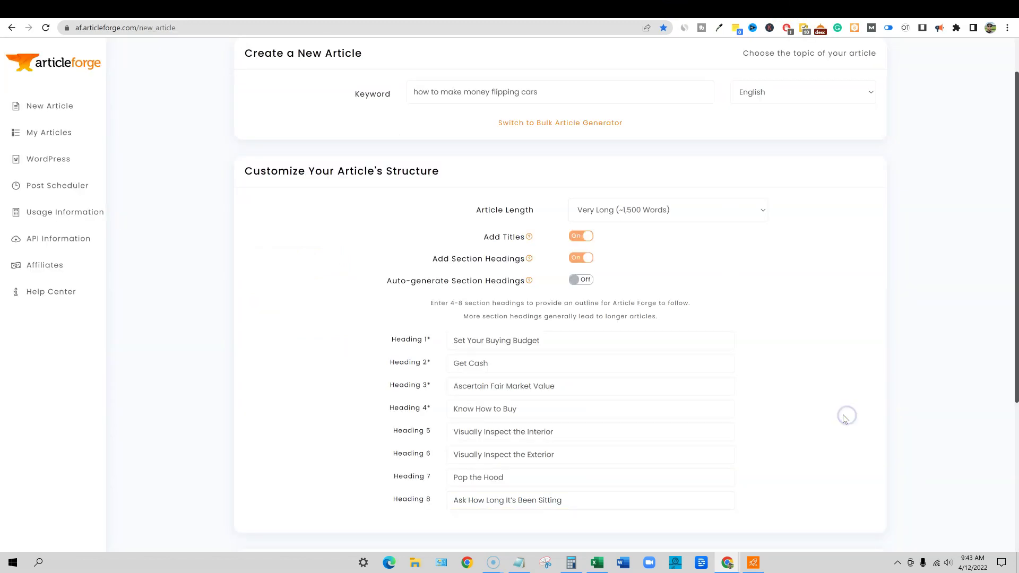
scroll(846, 419, "down", 1)
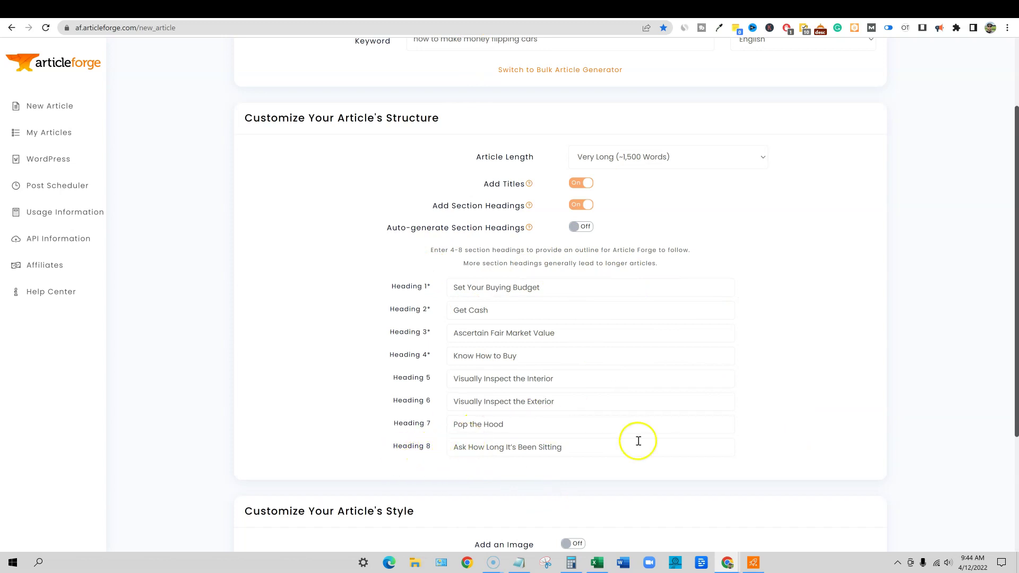
left_click(841, 346)
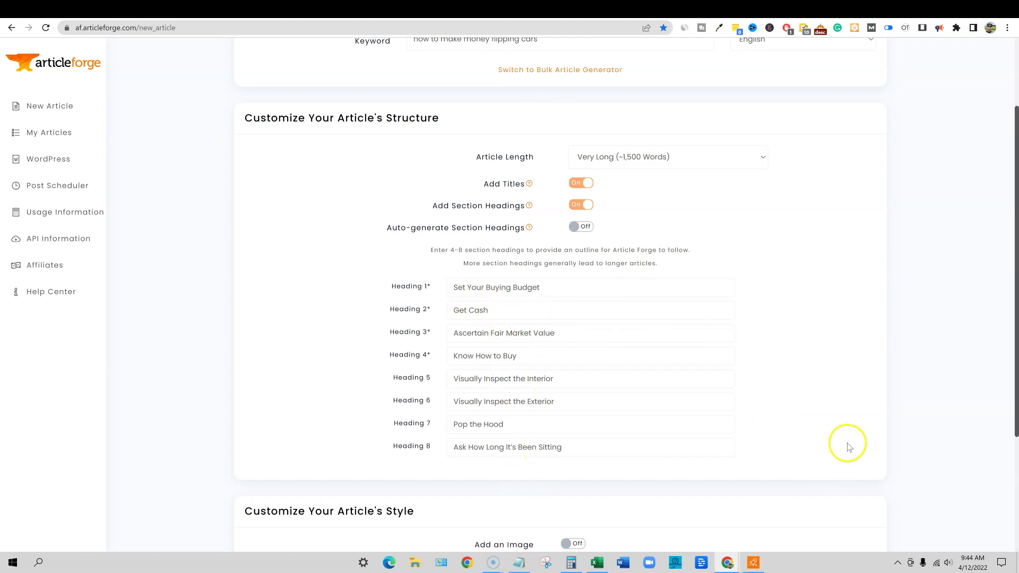
scroll(767, 371, "down", 3)
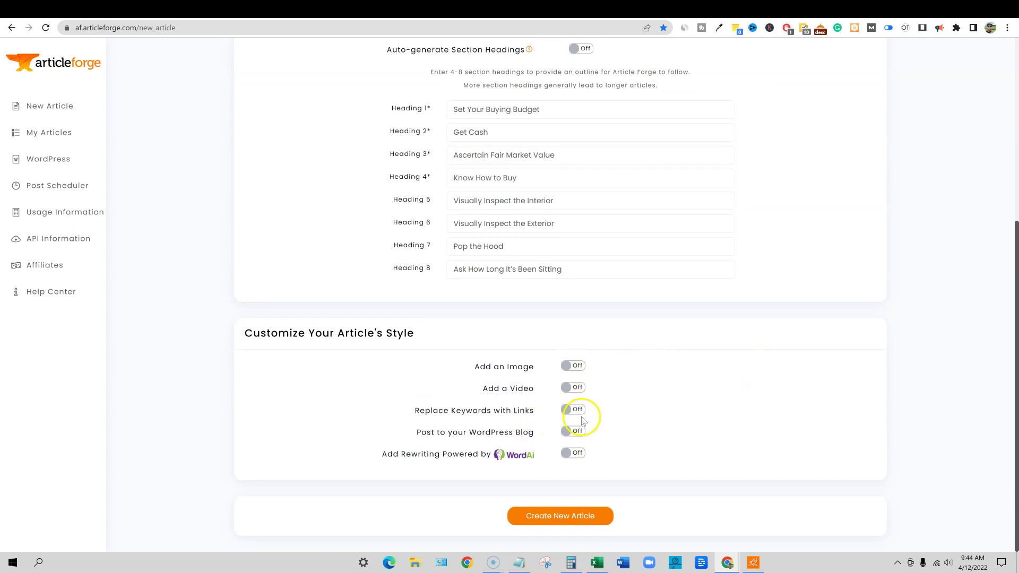
scroll(678, 428, "up", 5)
scroll(714, 234, "down", 5)
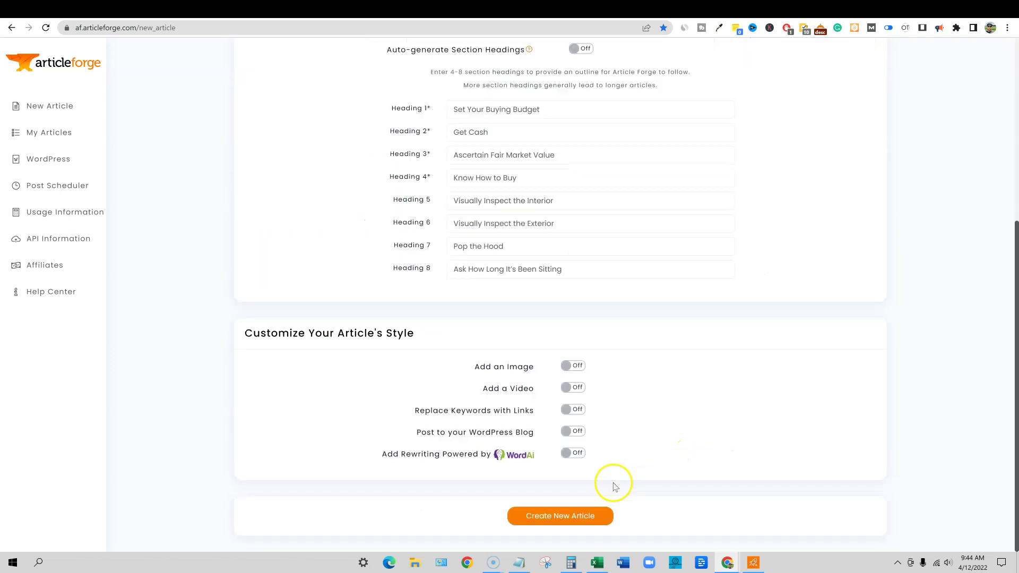
left_click(573, 514)
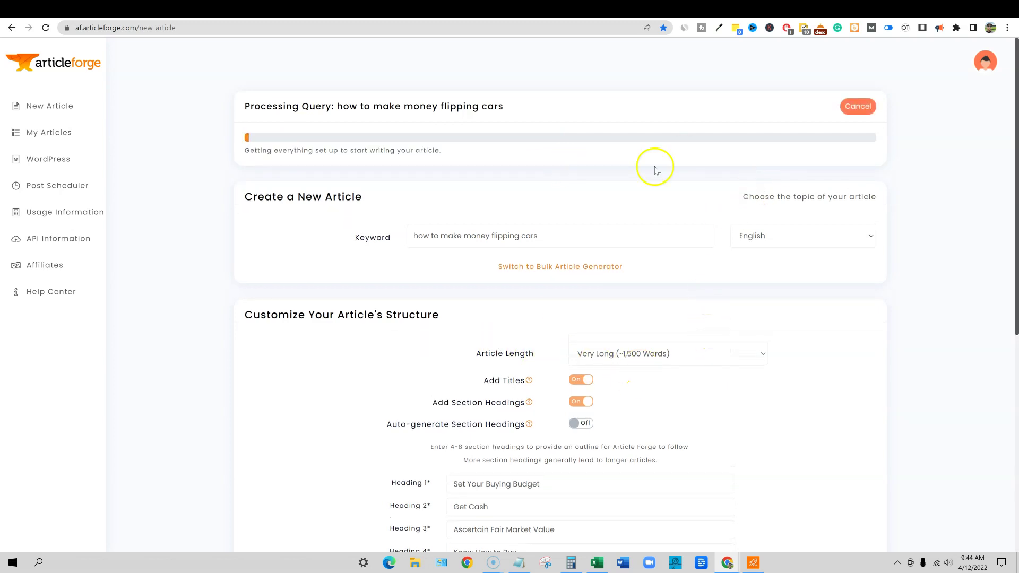
scroll(540, 419, "down", 2)
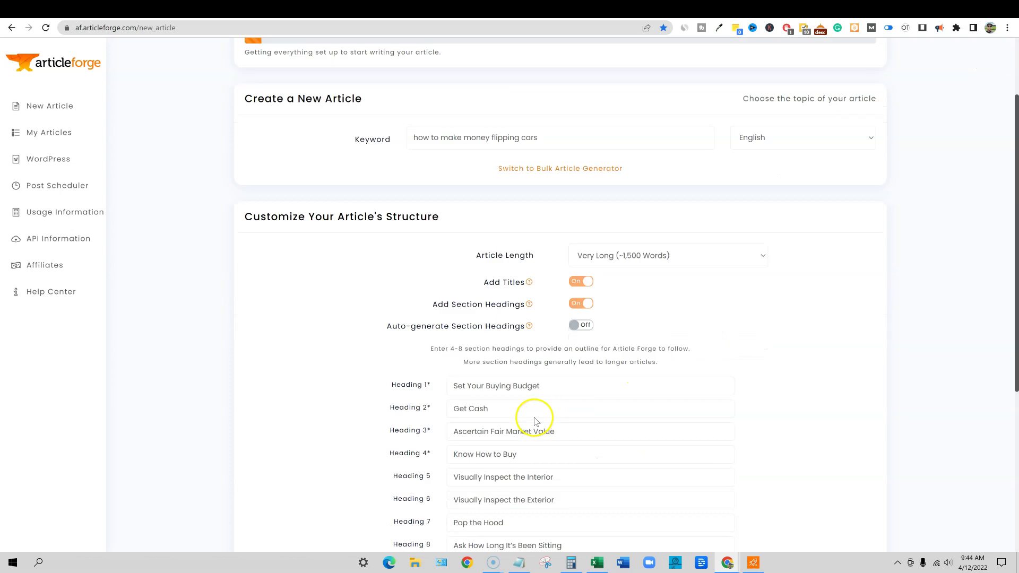
scroll(451, 403, "up", 2)
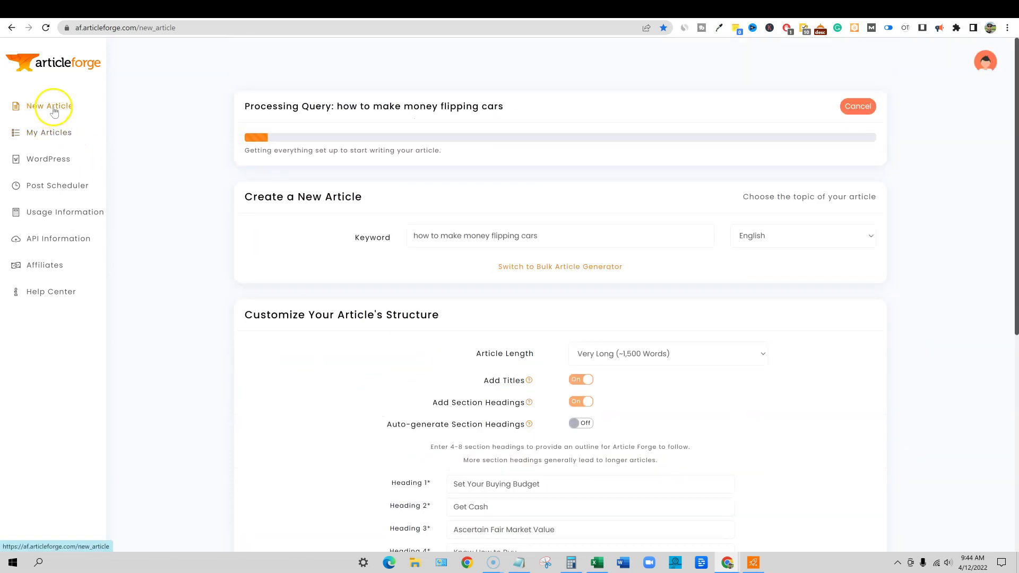
On a fresh form, paste the RankIQ keyword 'how to make money flipping cars' as the topic.
left_click(56, 108)
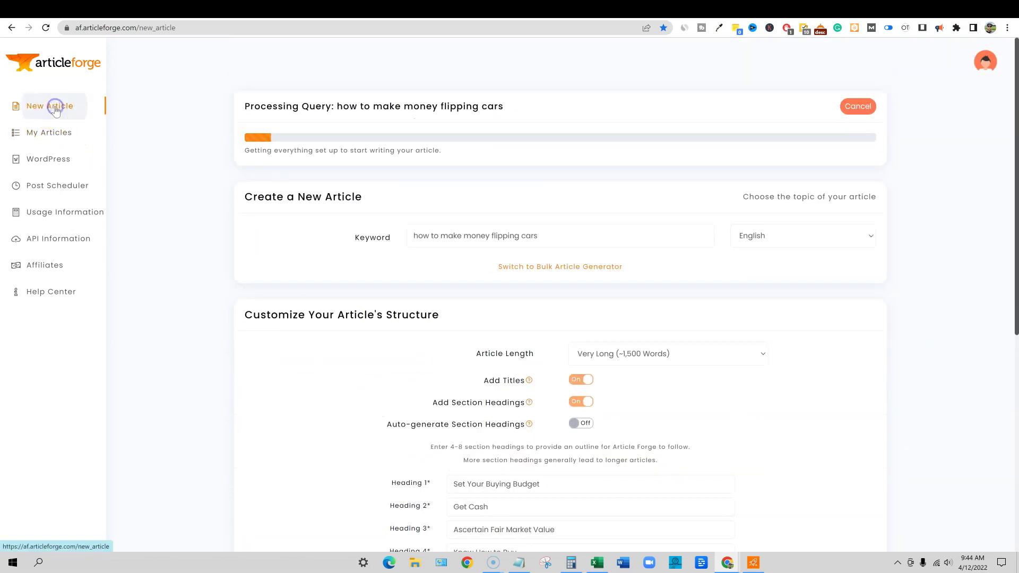
left_click(438, 237)
left_click(767, 7)
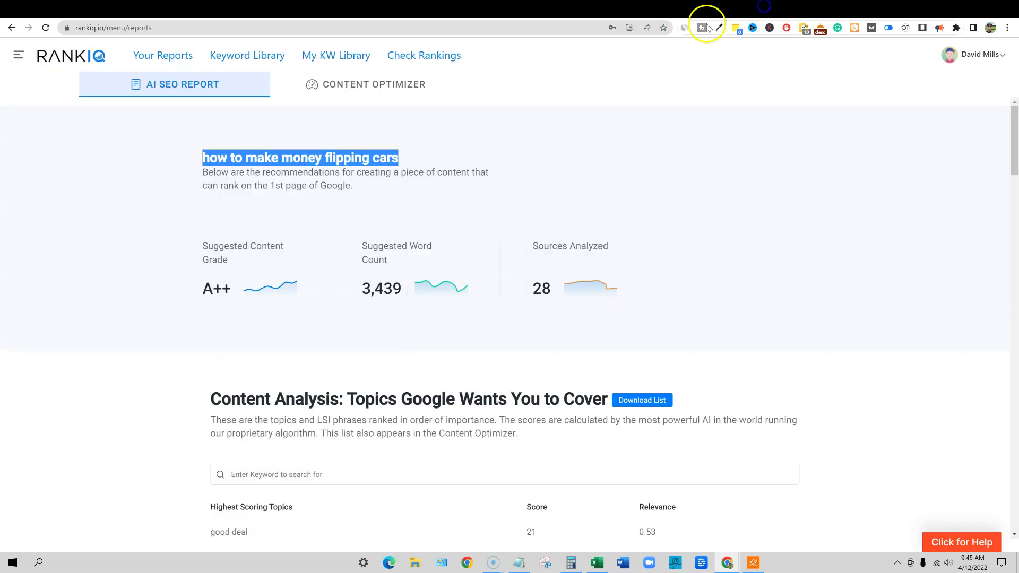
left_click_drag(401, 158, 204, 157)
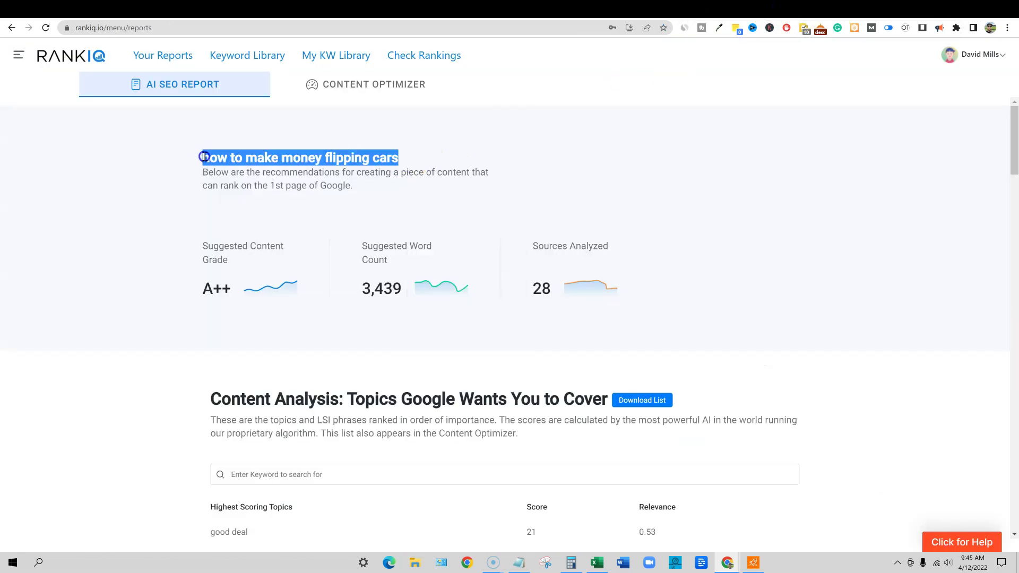
left_click(681, 11)
left_click(467, 234)
key("ctrl+v")
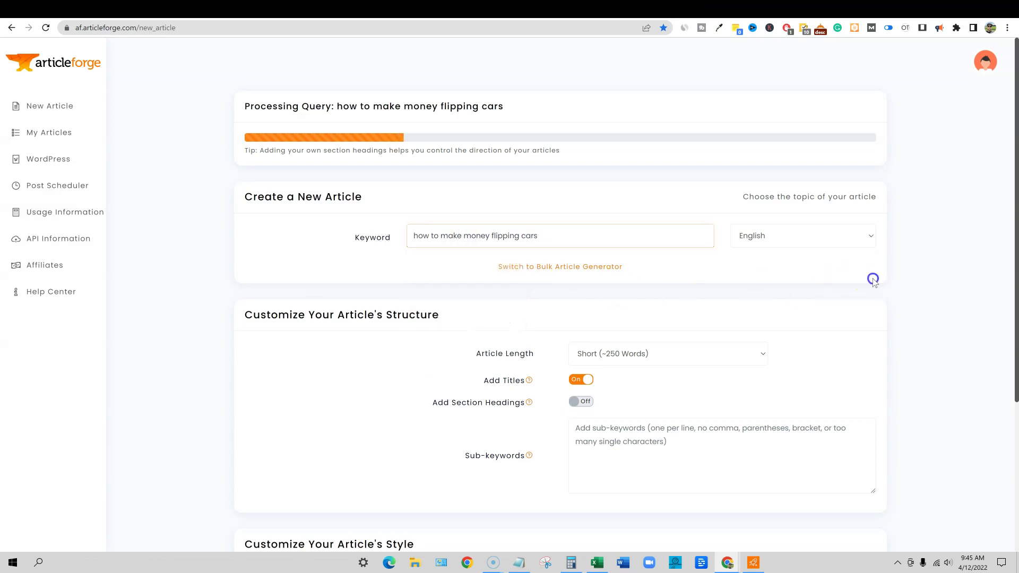
Choose Very Long (~1,500 Words), turn on auto-generated section headings, and create the article.
left_click(733, 355)
left_click(637, 415)
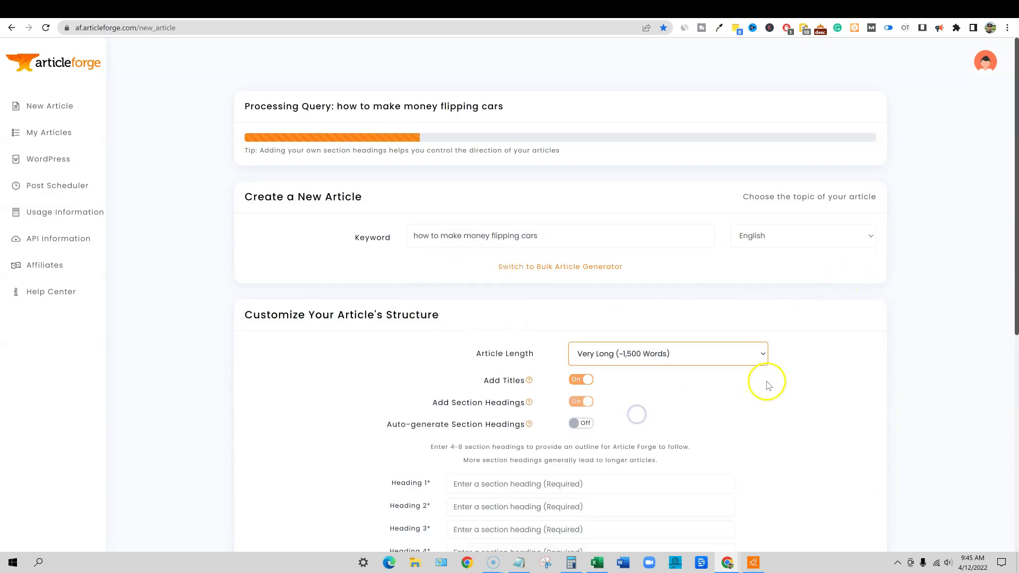
scroll(691, 377, "down", 2)
left_click(581, 318)
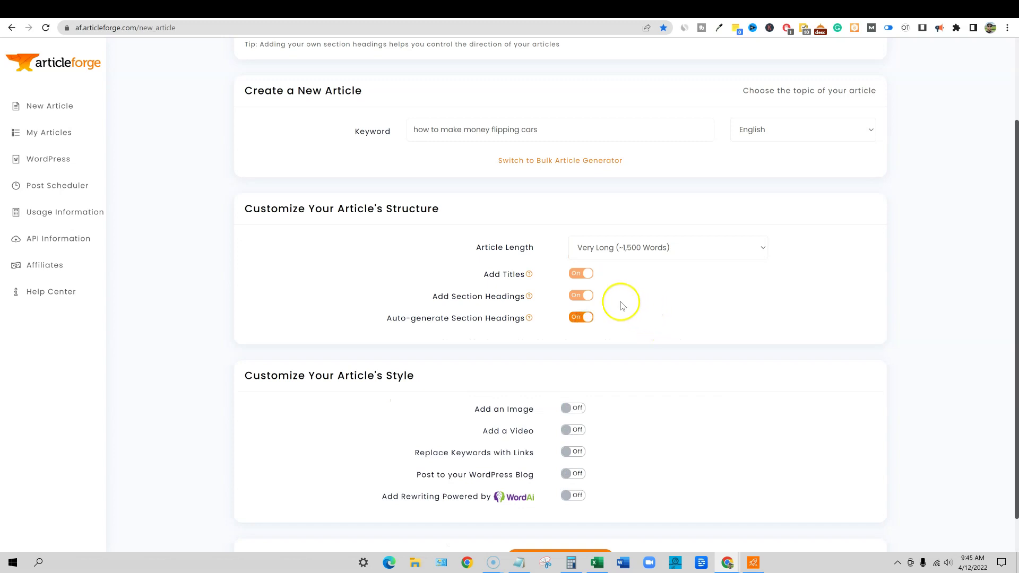
mouse_move(528, 303)
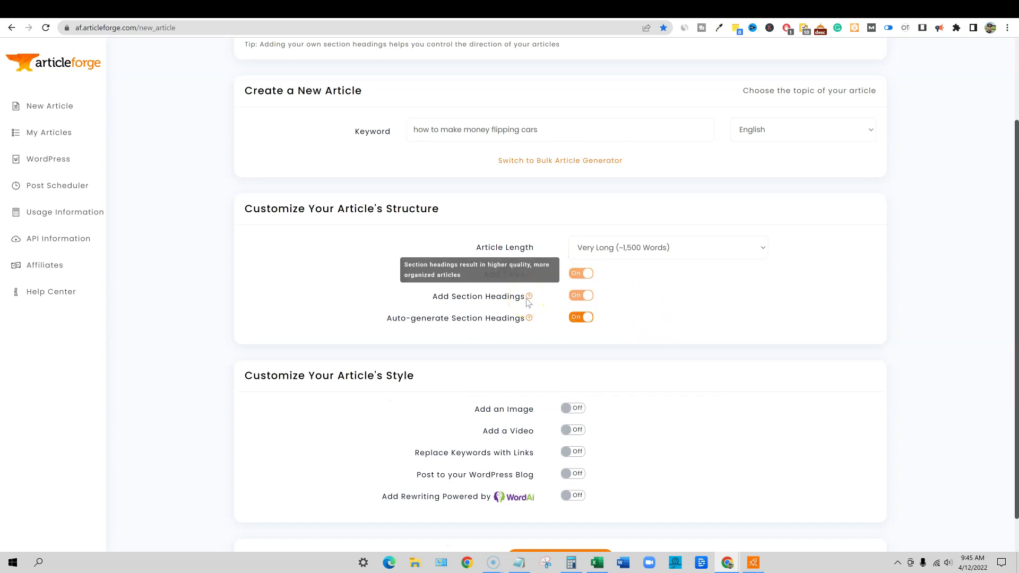
mouse_move(439, 337)
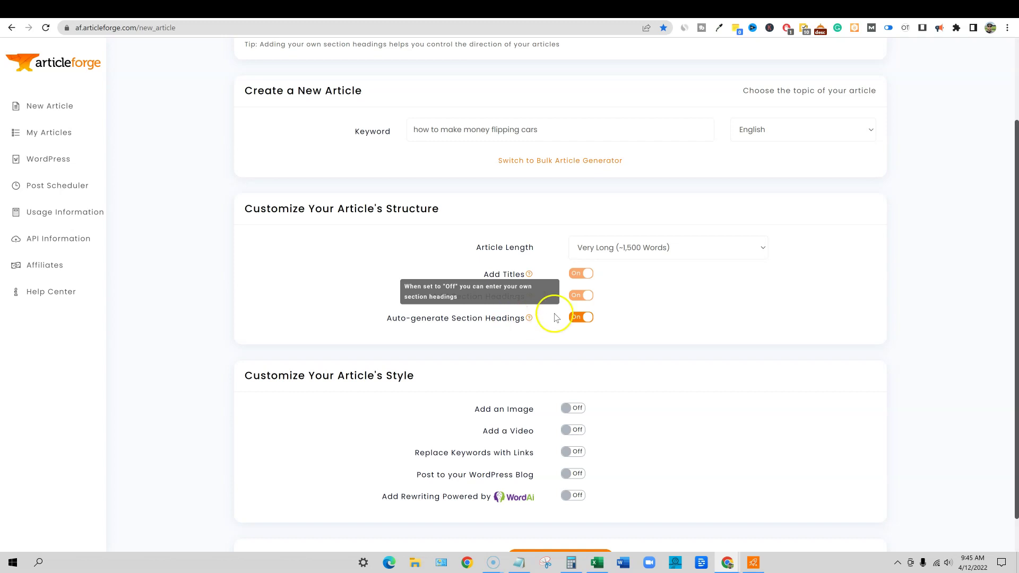
scroll(669, 345, "down", 1)
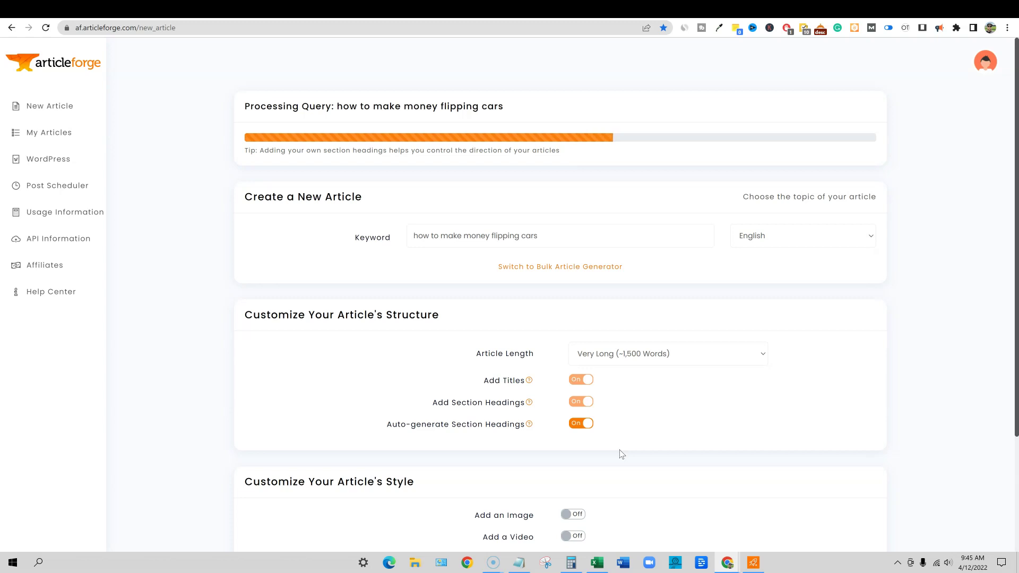
scroll(622, 454, "down", 3)
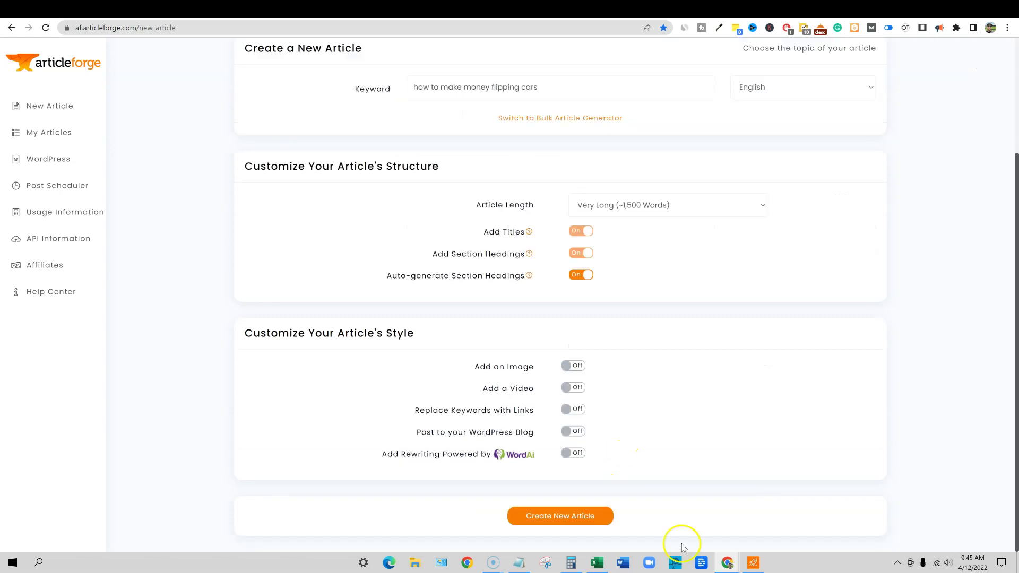
left_click(574, 515)
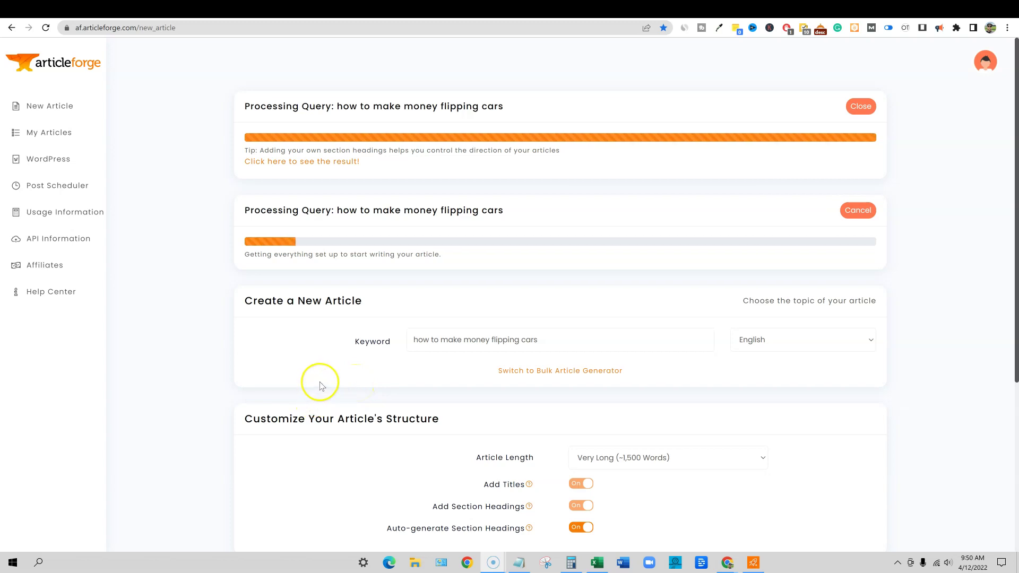
Open the completed first 'How to Make Money Flipping Cars' article.
left_click(344, 165)
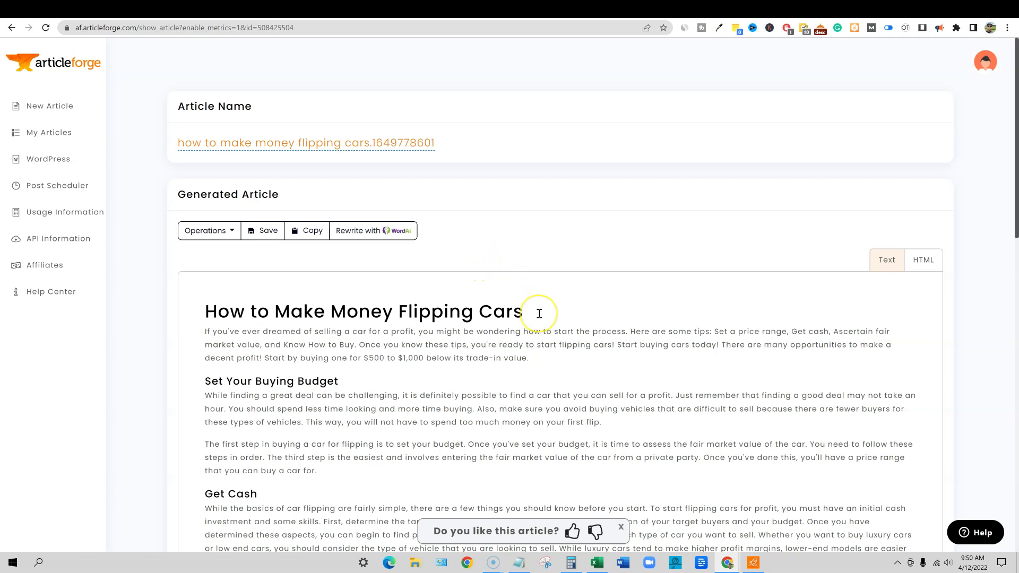
Scroll through the article's intro and sections, from Get Cash to Visually Inspect the Interior.
scroll(539, 314, "down", 2)
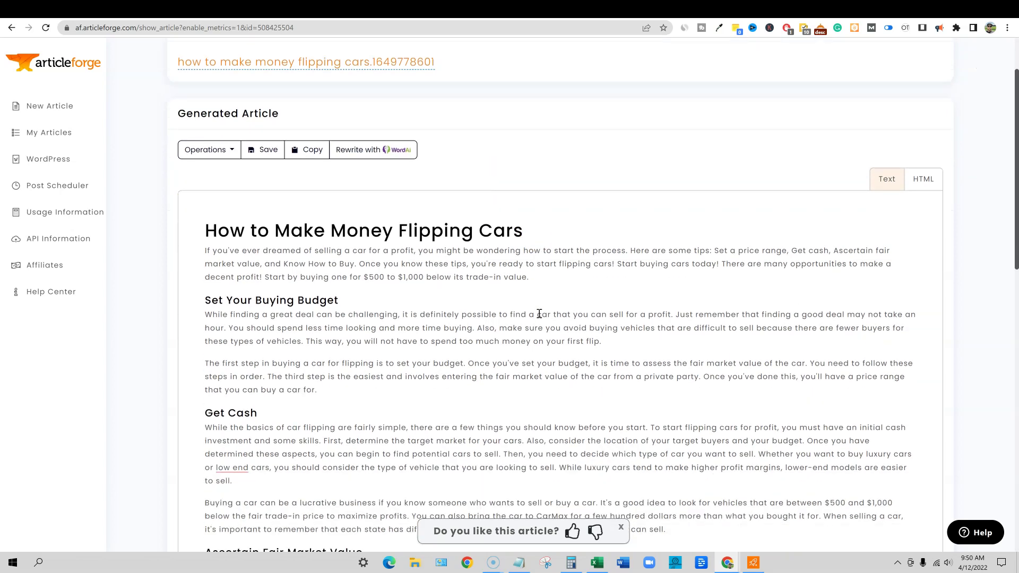
scroll(539, 313, "down", 1)
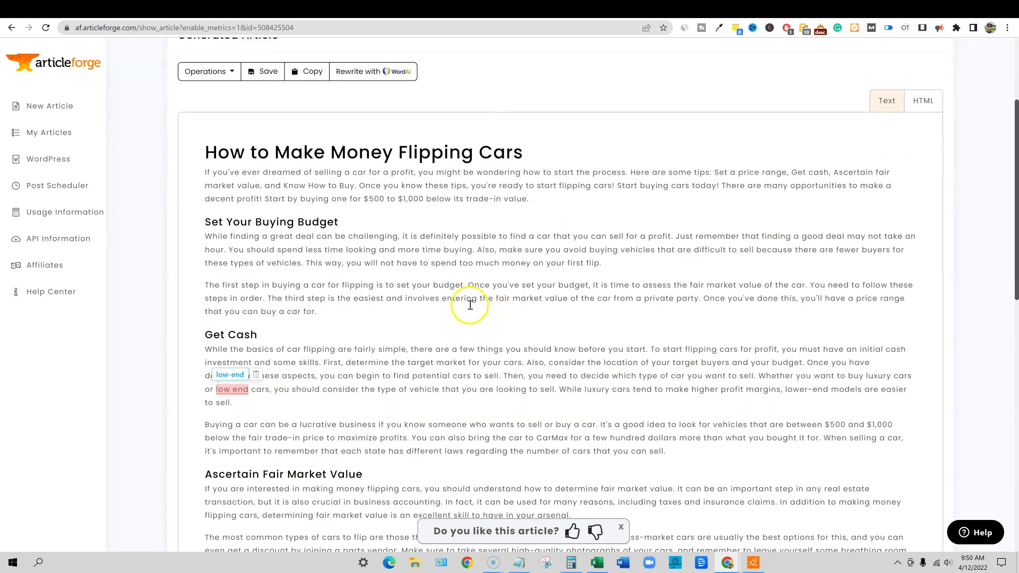
scroll(355, 327, "up", 3)
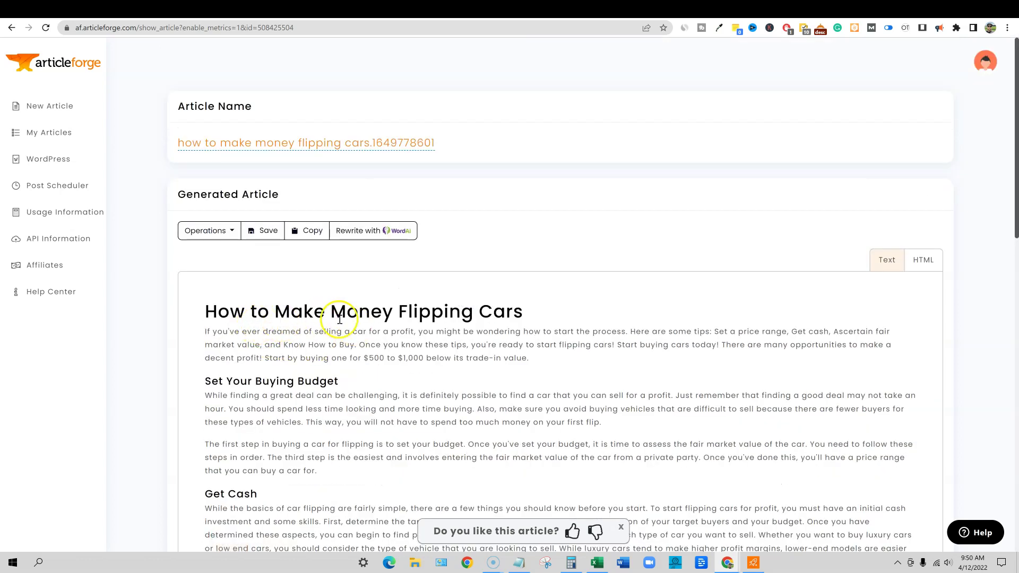
scroll(543, 319, "down", 1)
scroll(536, 319, "down", 2)
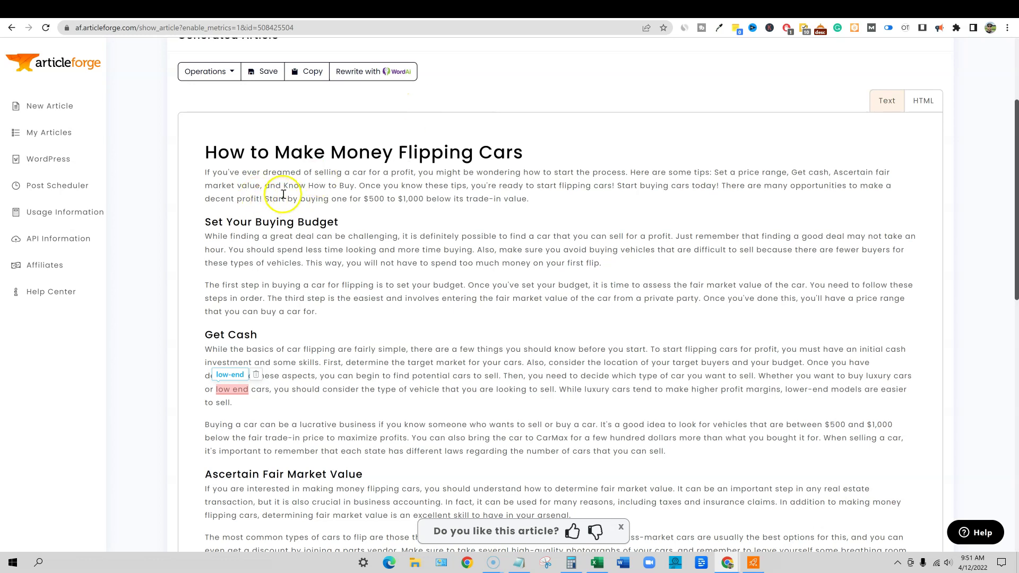
scroll(285, 271, "down", 2)
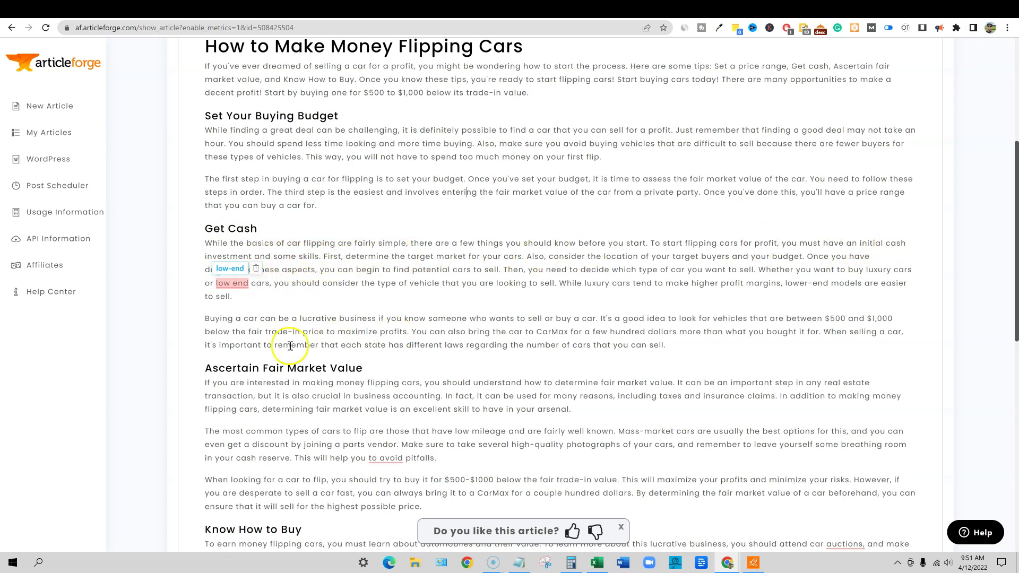
scroll(289, 345, "down", 3)
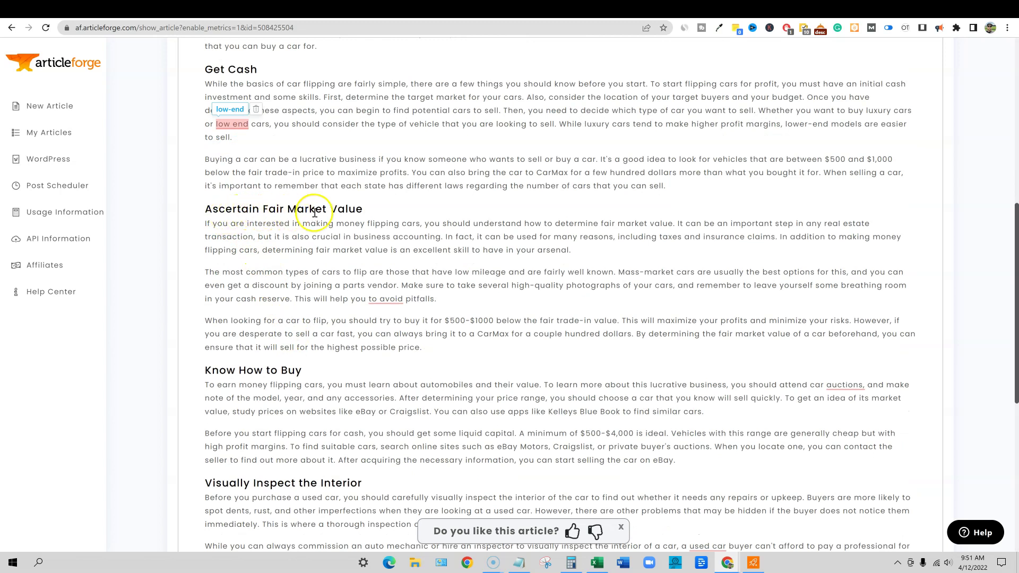
scroll(429, 271, "up", 1)
scroll(429, 272, "up", 2)
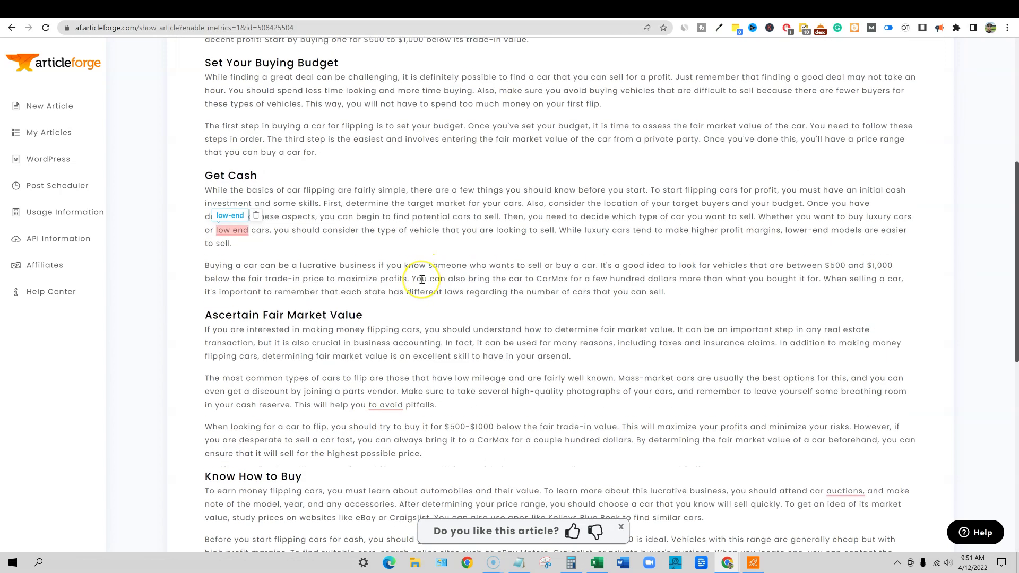
scroll(422, 280, "up", 1)
scroll(422, 279, "up", 1)
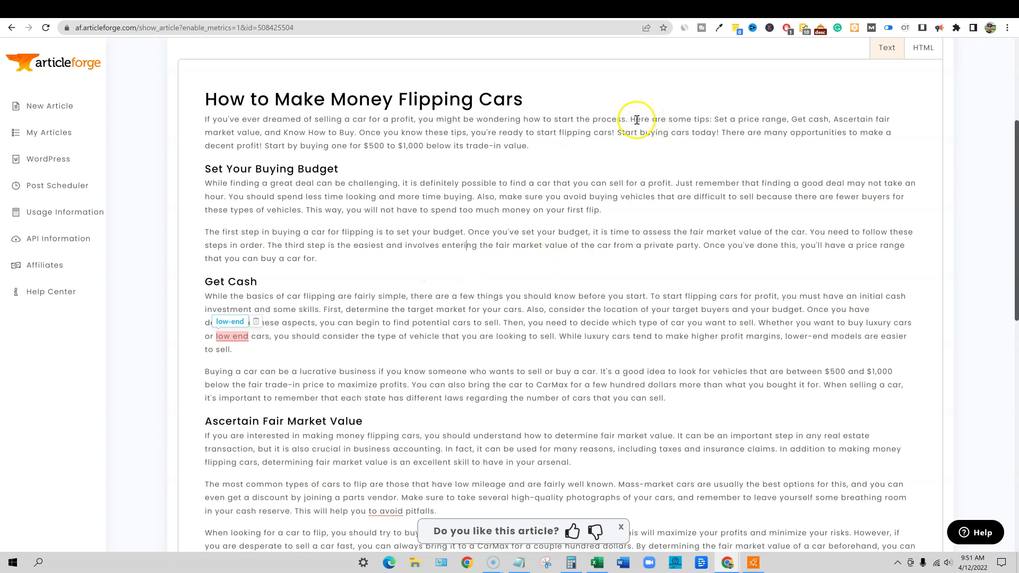
left_click_drag(632, 120, 859, 147)
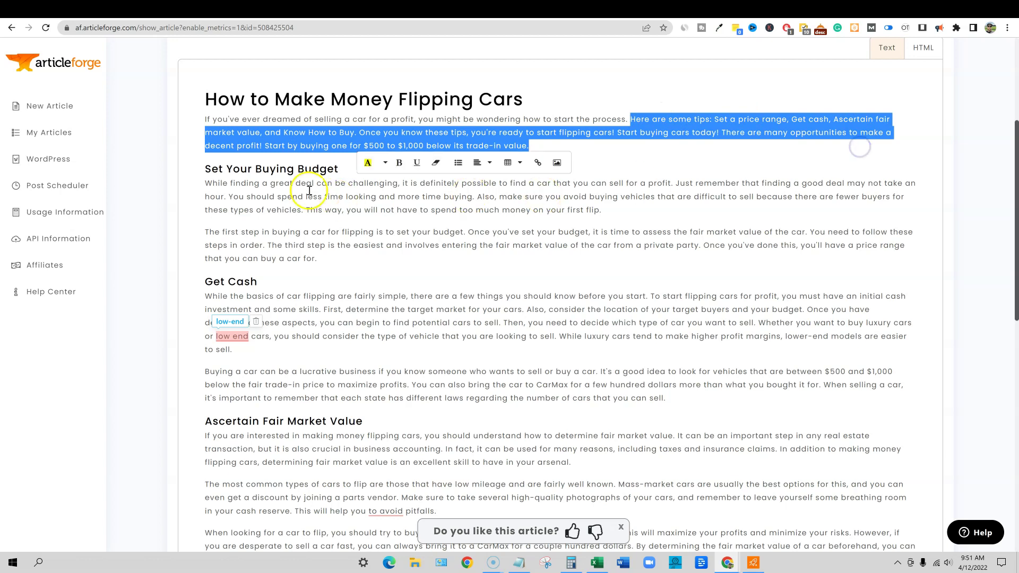
left_click(775, 149)
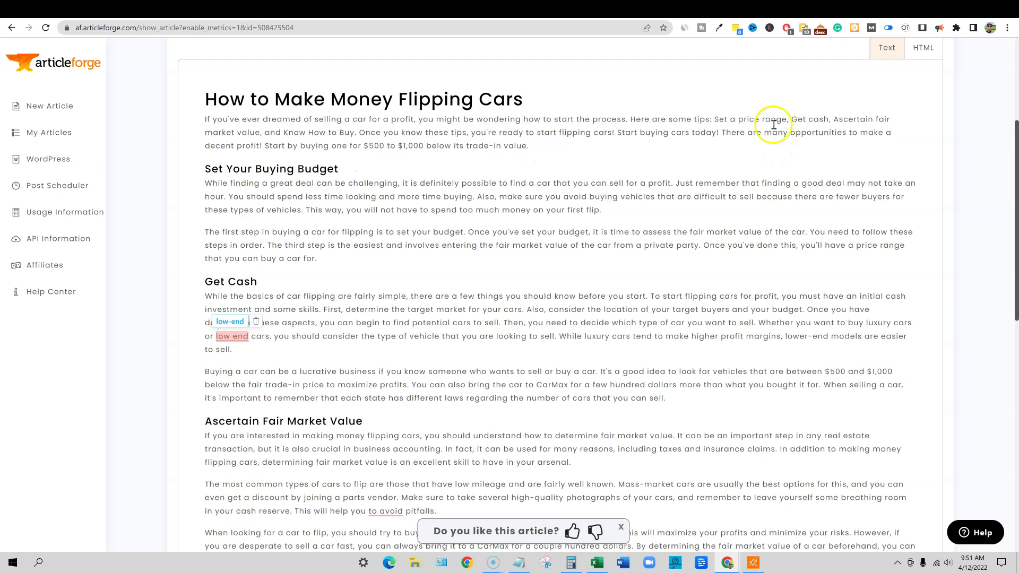
left_click(796, 119)
left_click_drag(796, 120, 360, 132)
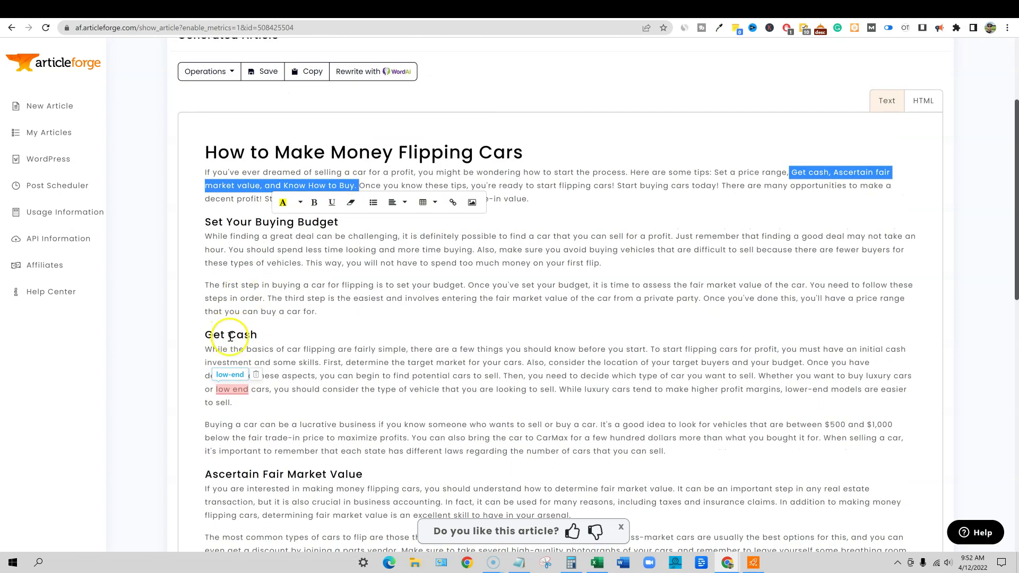
scroll(233, 336, "down", 3)
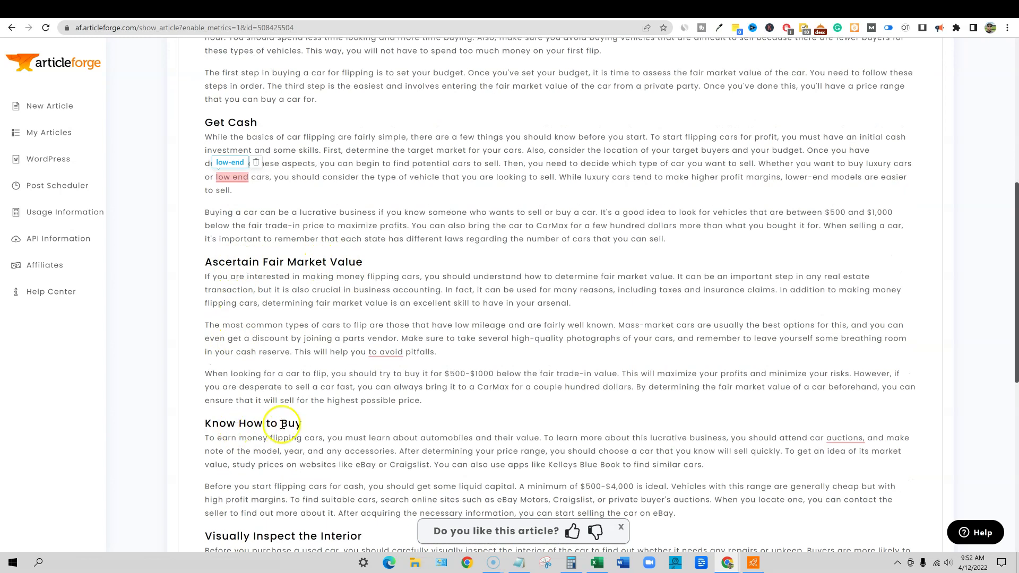
scroll(429, 390, "up", 4)
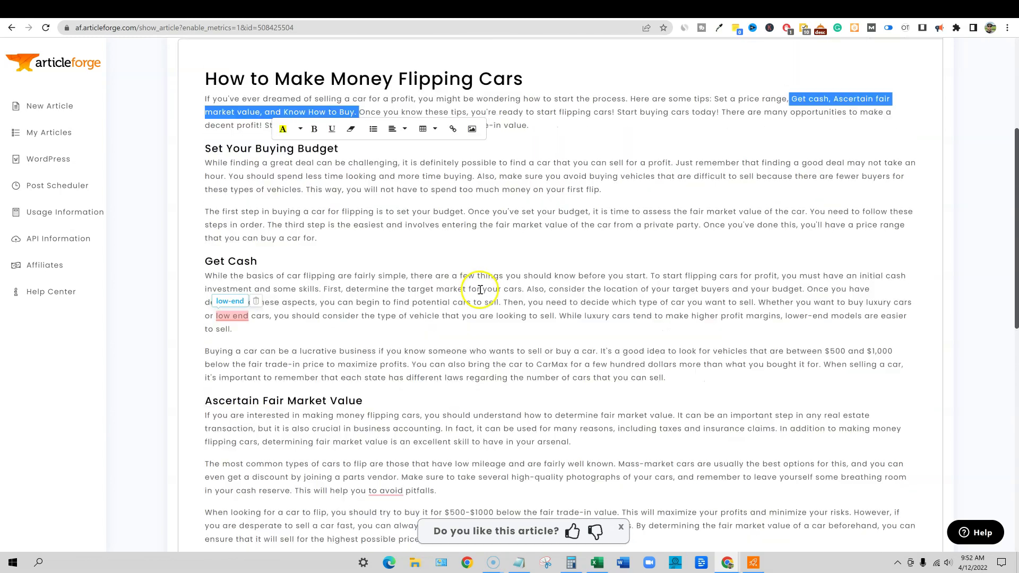
scroll(477, 289, "down", 1)
scroll(369, 302, "down", 1)
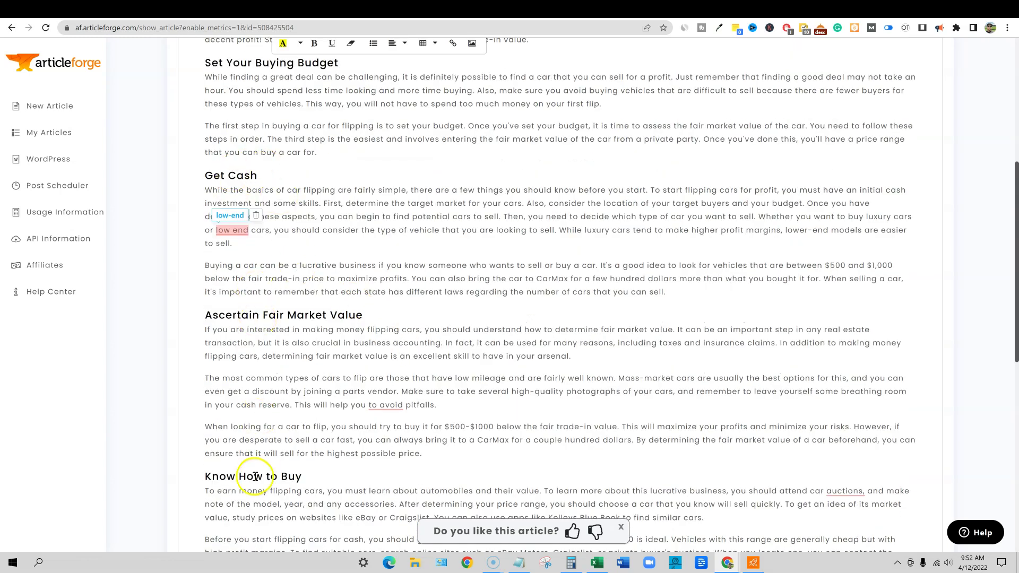
scroll(438, 391, "up", 3)
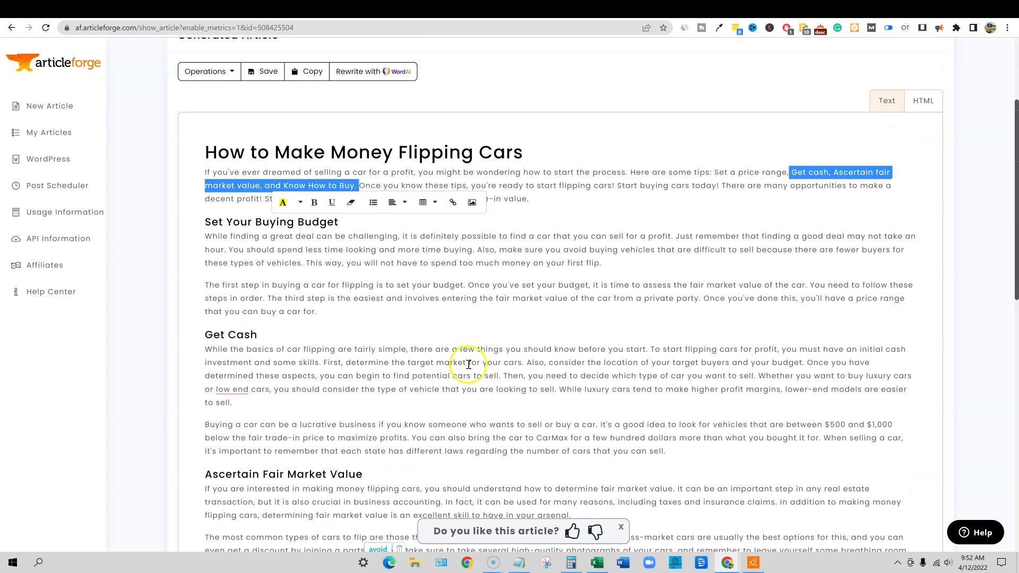
left_click(539, 200)
left_click_drag(540, 199, 204, 175)
left_click(361, 288)
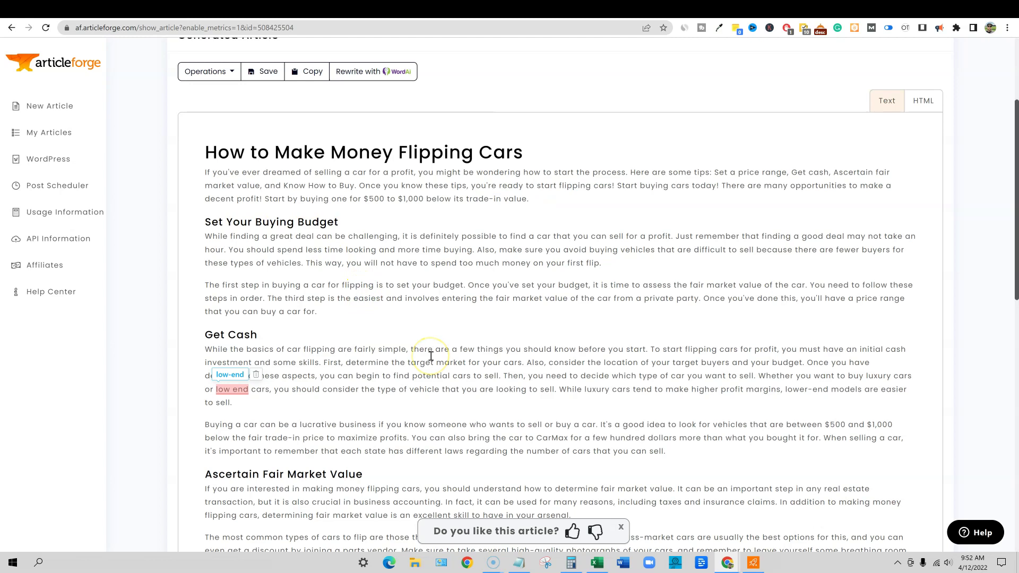
scroll(348, 314, "down", 3)
Scroll down to the article's closing sections and select the Pop the Hood section.
scroll(349, 314, "down", 2)
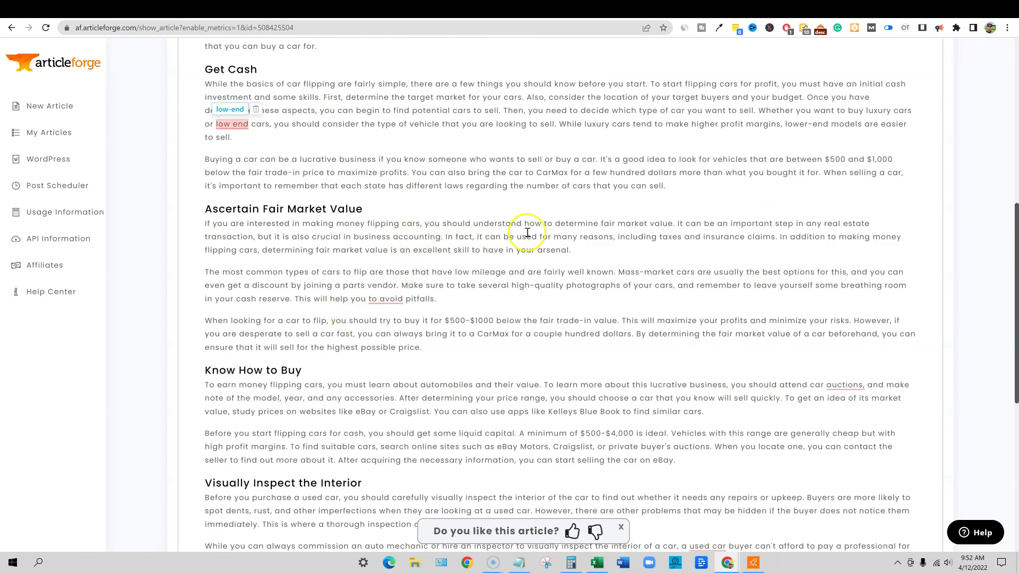
scroll(528, 233, "down", 3)
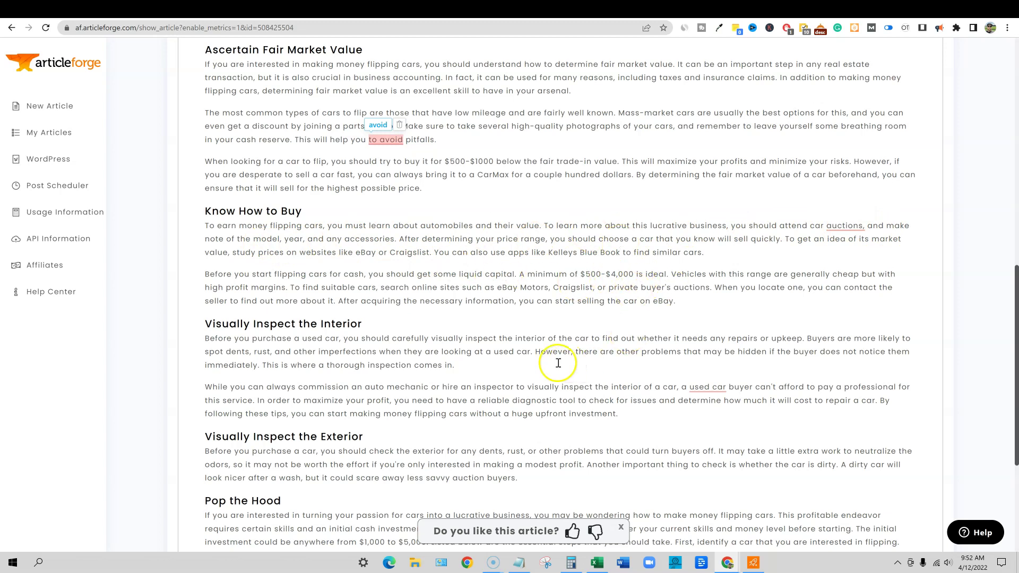
scroll(542, 365, "down", 2)
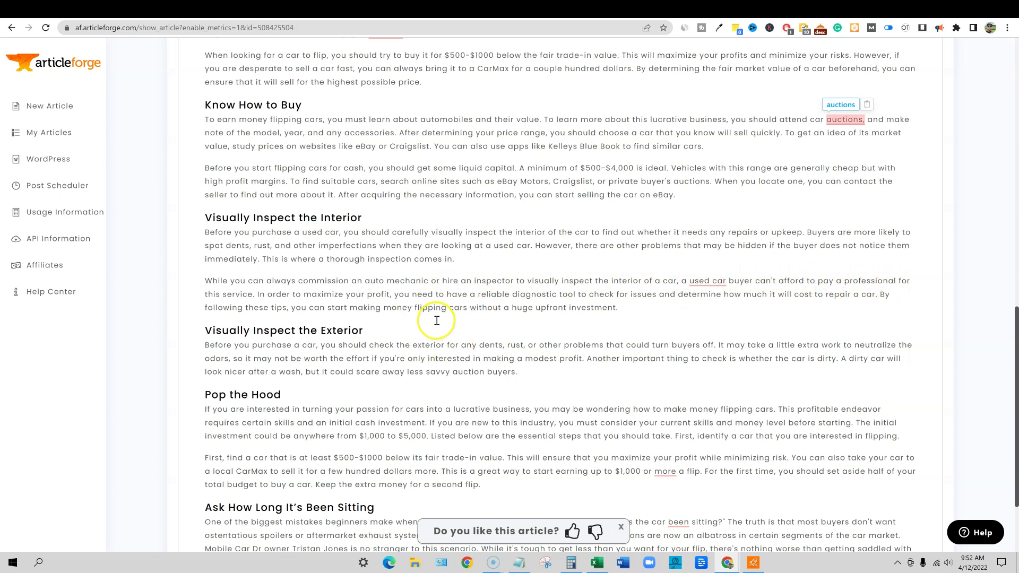
scroll(436, 320, "down", 2)
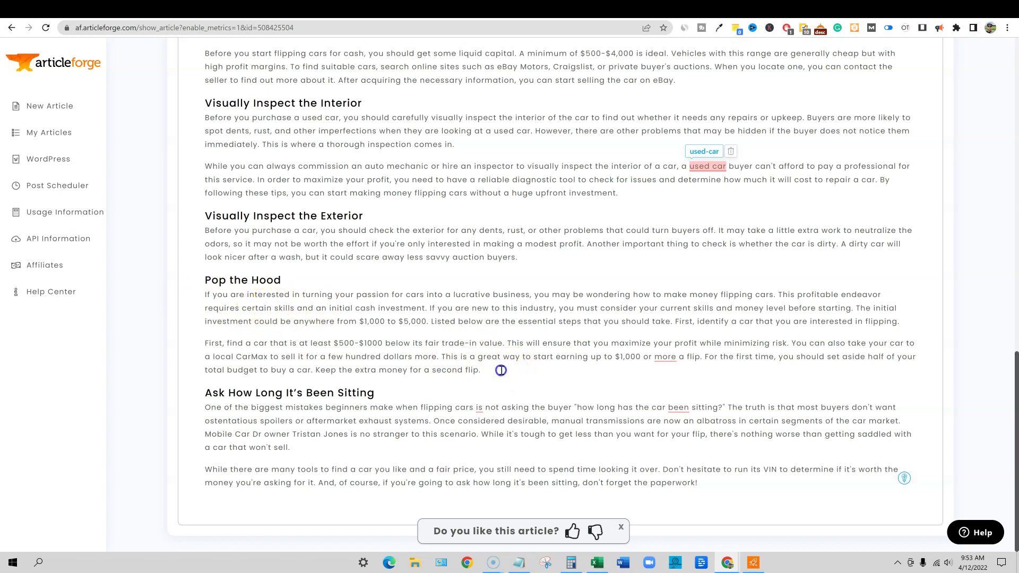
left_click_drag(498, 370, 181, 287)
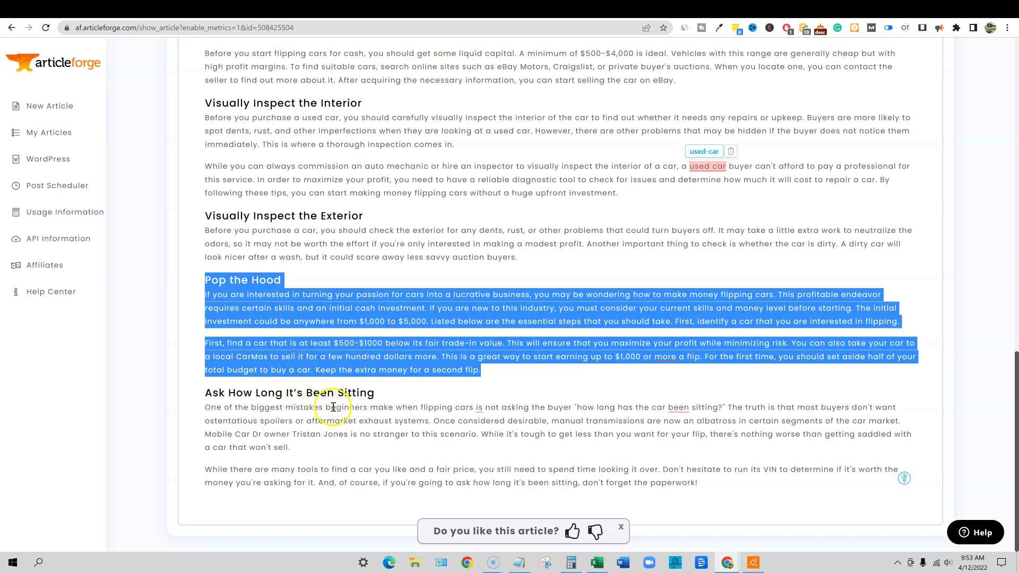
Select text through the Ask How Long It's Been Sitting paragraphs, then clear the selection.
left_click_drag(210, 407, 691, 409)
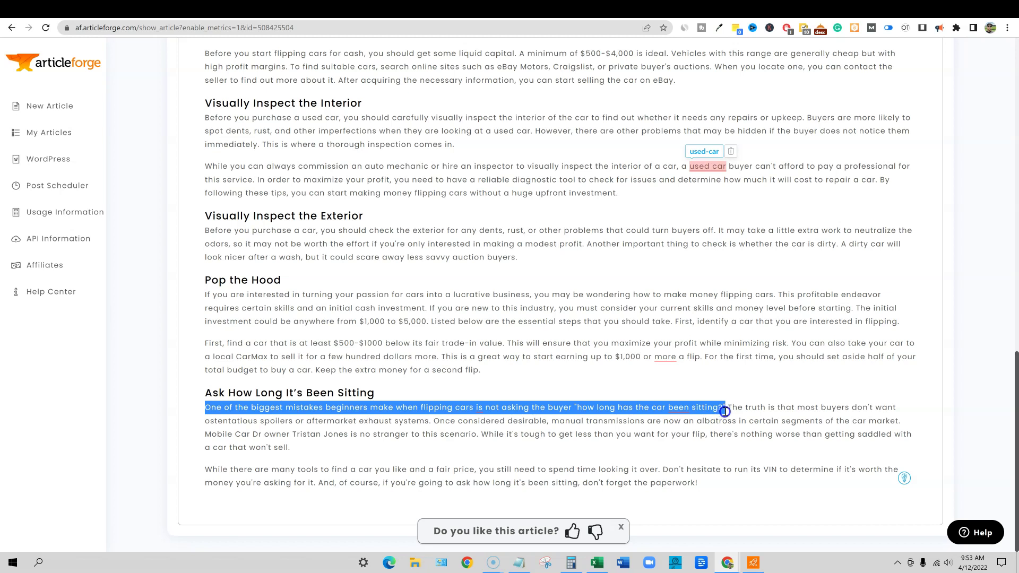
left_click_drag(727, 413, 347, 423)
left_click_drag(430, 421, 713, 469)
left_click(520, 328)
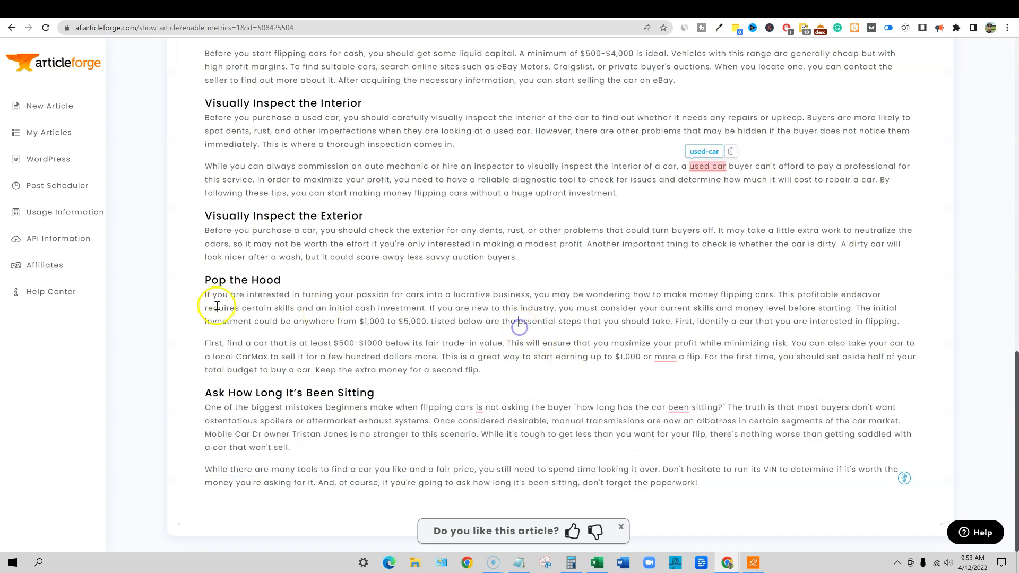
left_click_drag(205, 280, 591, 338)
left_click(591, 338)
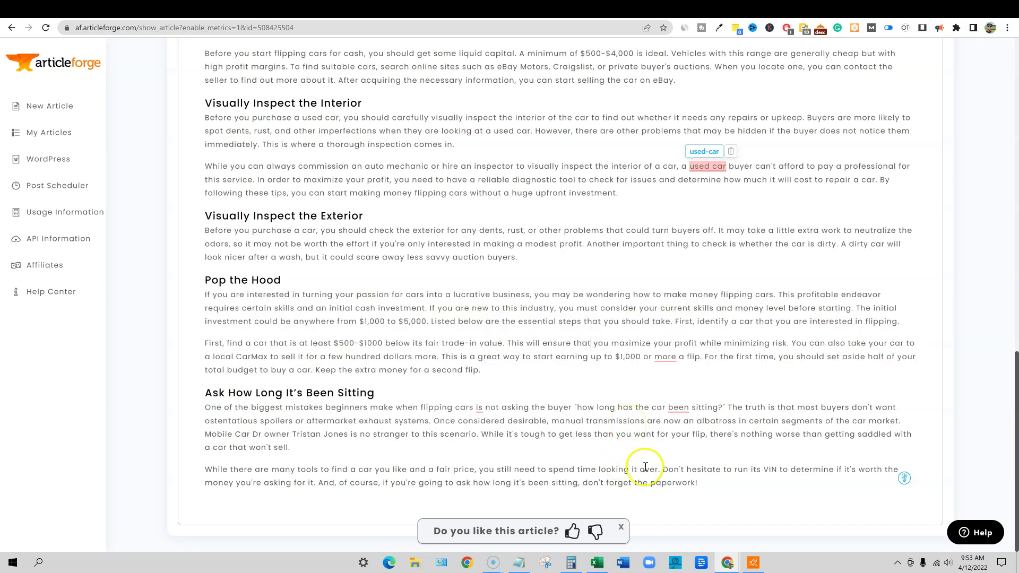
Select the whole article, then go to the Copyscape site in a new browser tab.
left_click_drag(701, 485, 205, 312)
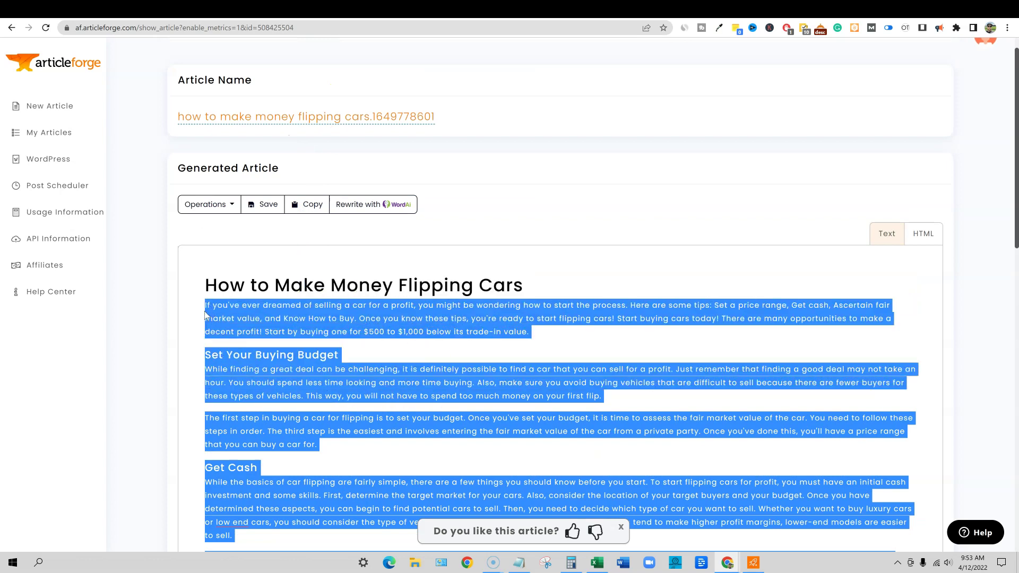
key("ctrl+t")
left_click(582, 28)
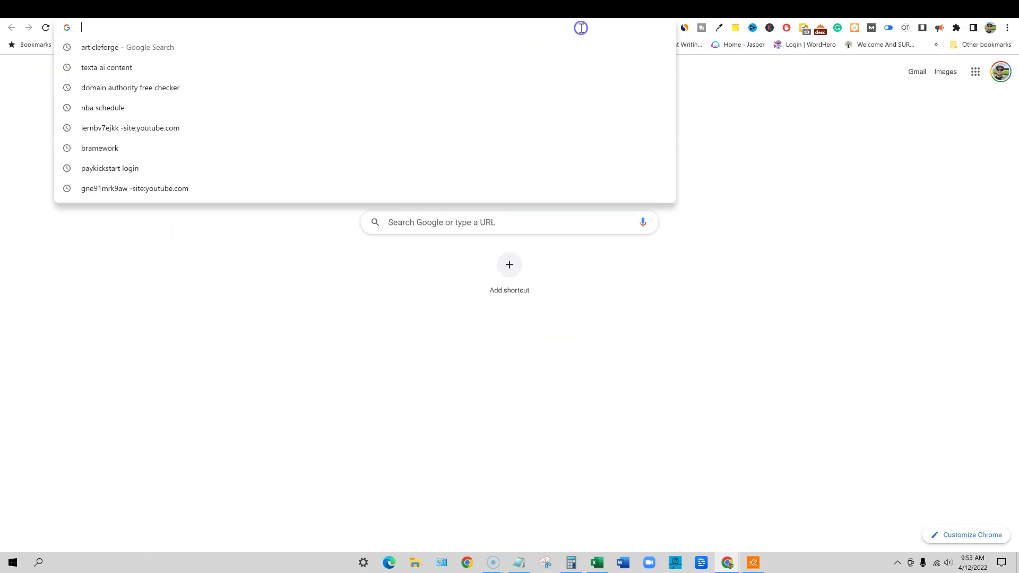
type("copy")
key("Return")
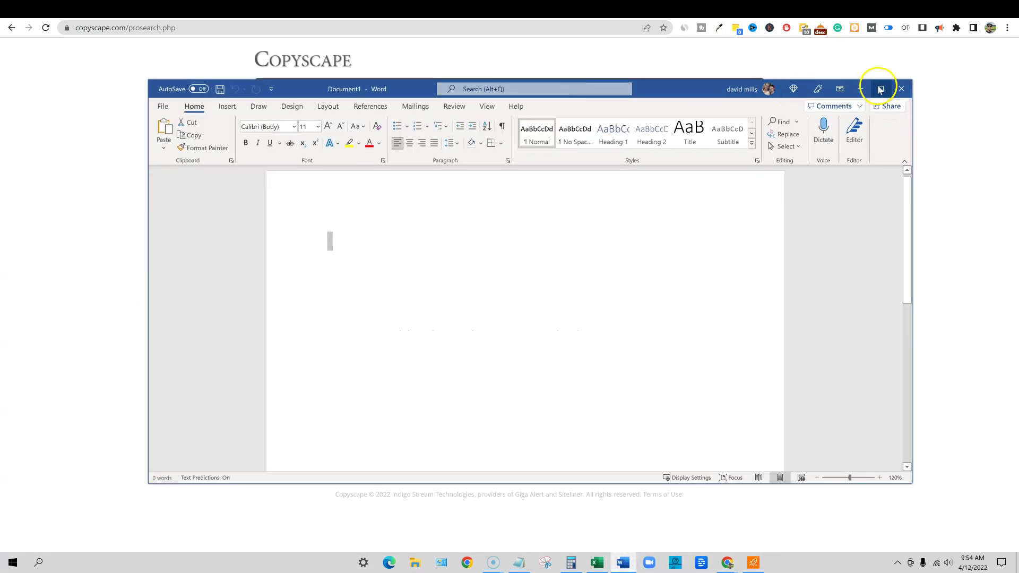
left_click(881, 89)
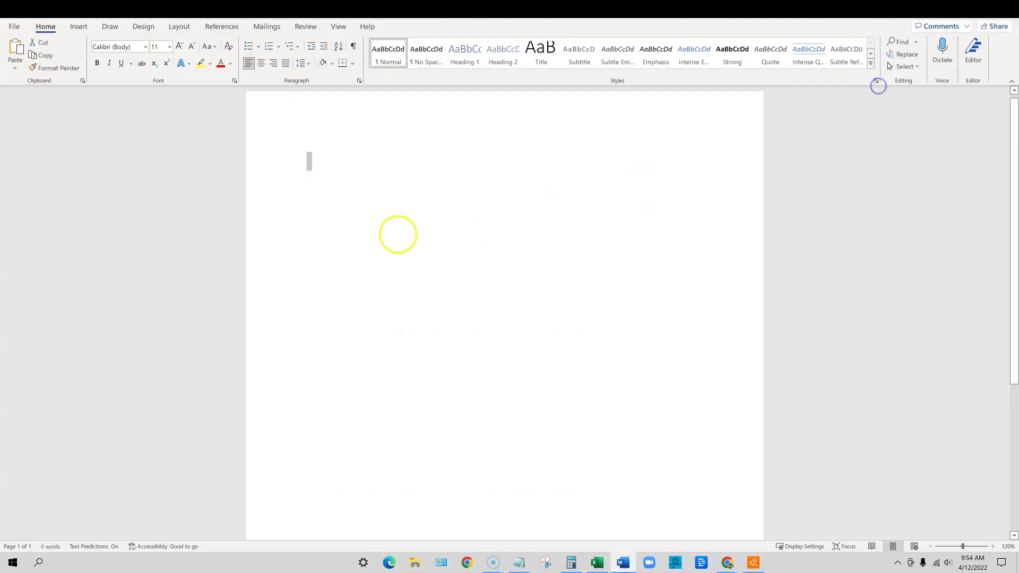
key("ctrl+v")
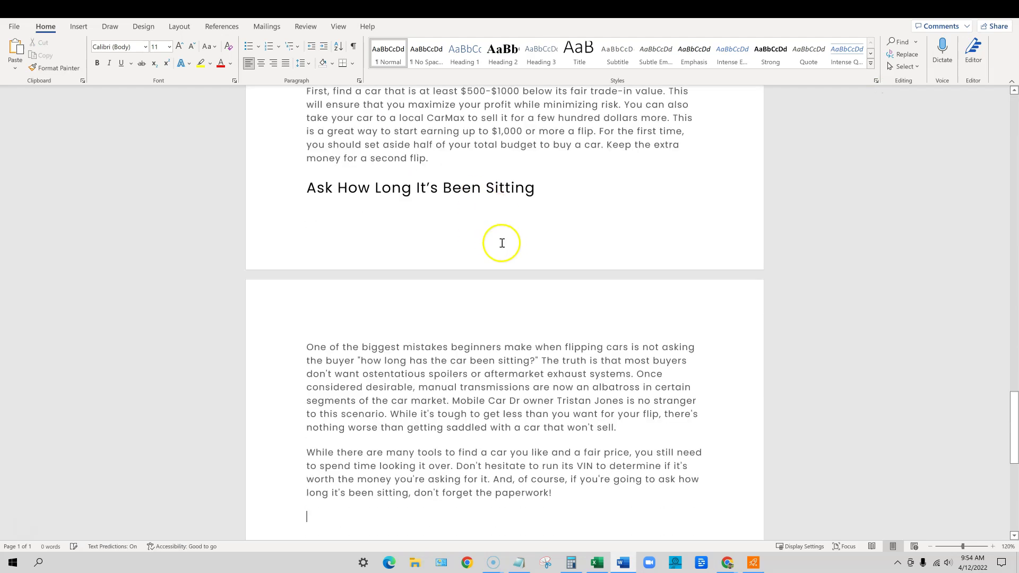
scroll(478, 239, "up", 10)
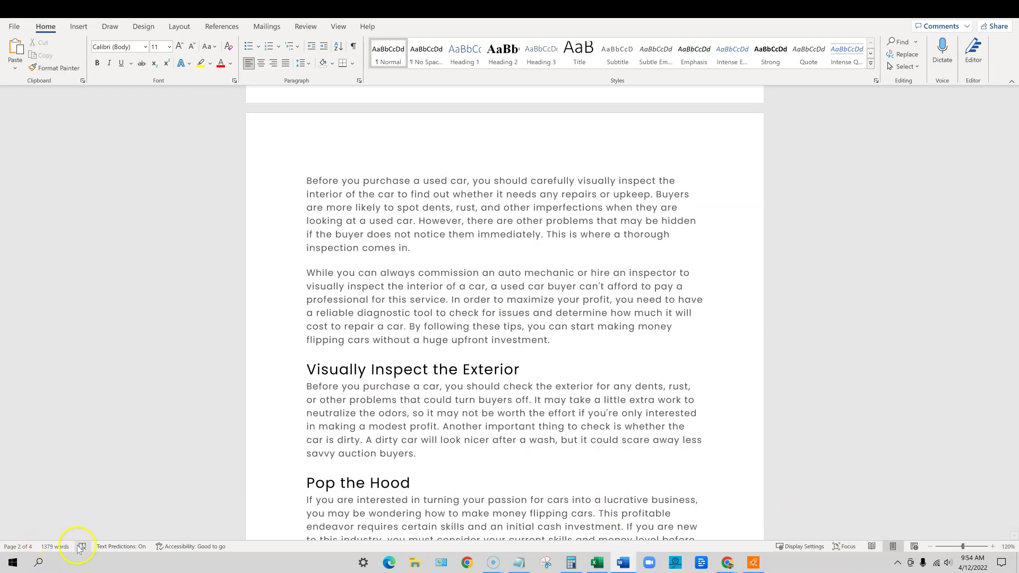
left_click(513, 367)
left_click_drag(1014, 366, 1006, 80)
left_click_drag(1003, 122, 1003, 40)
scroll(465, 295, "down", 10)
scroll(467, 294, "up", 4)
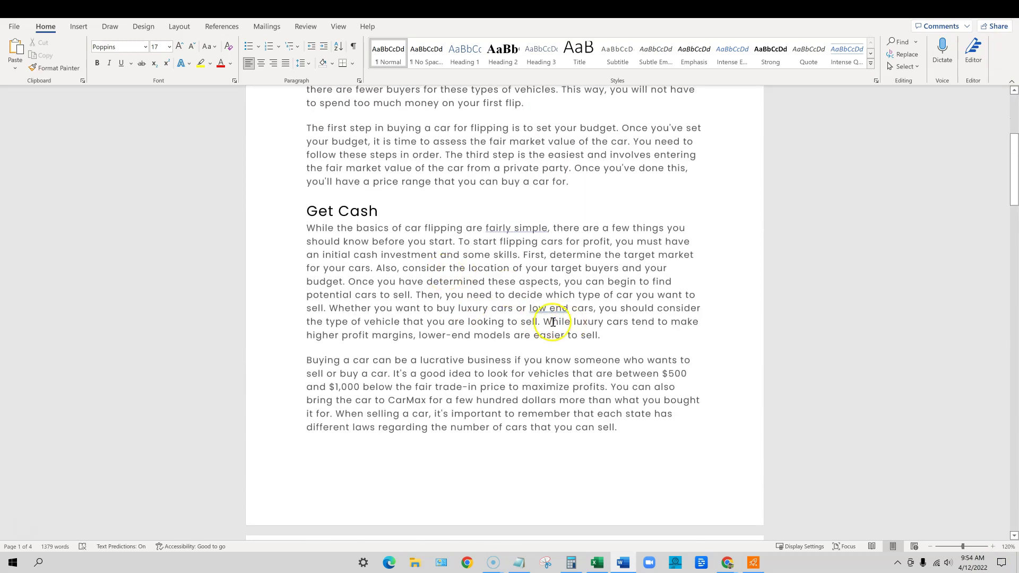
scroll(515, 295, "up", 5)
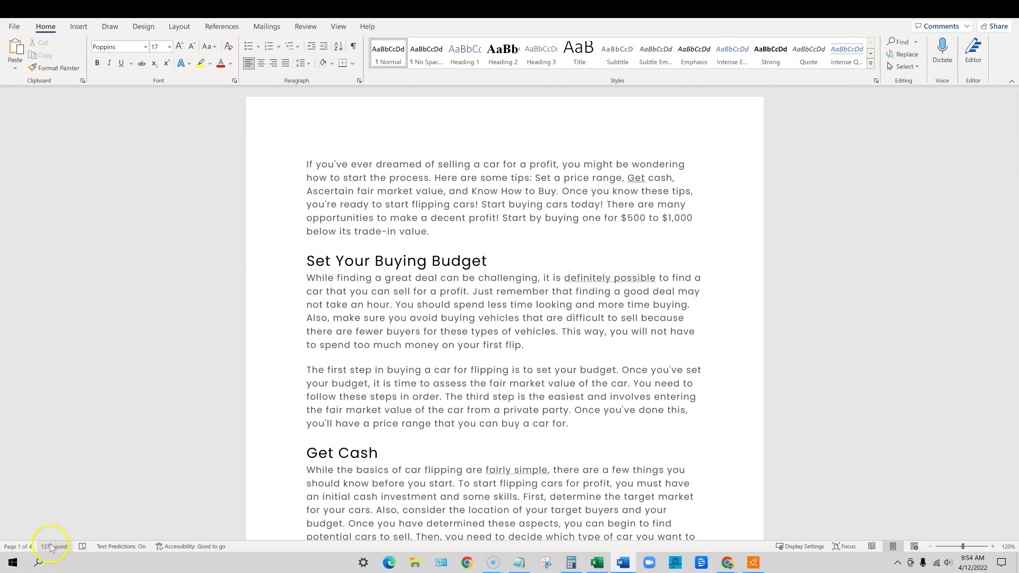
left_click(483, 309)
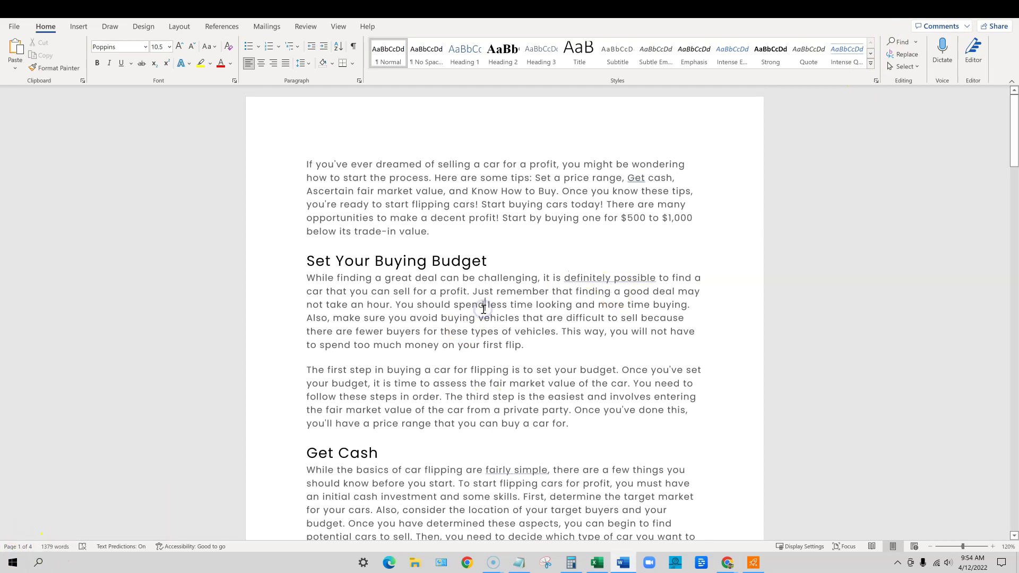
key("ctrl+a")
key("Delete")
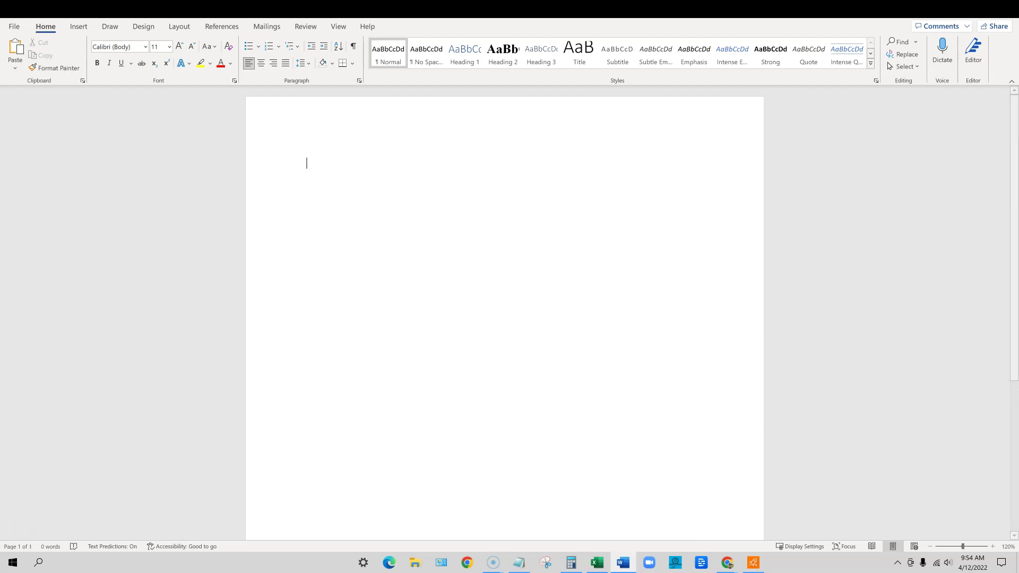
Leave Word and return to the Article Forge tab's New Article page and saved articles list.
left_click(968, 12)
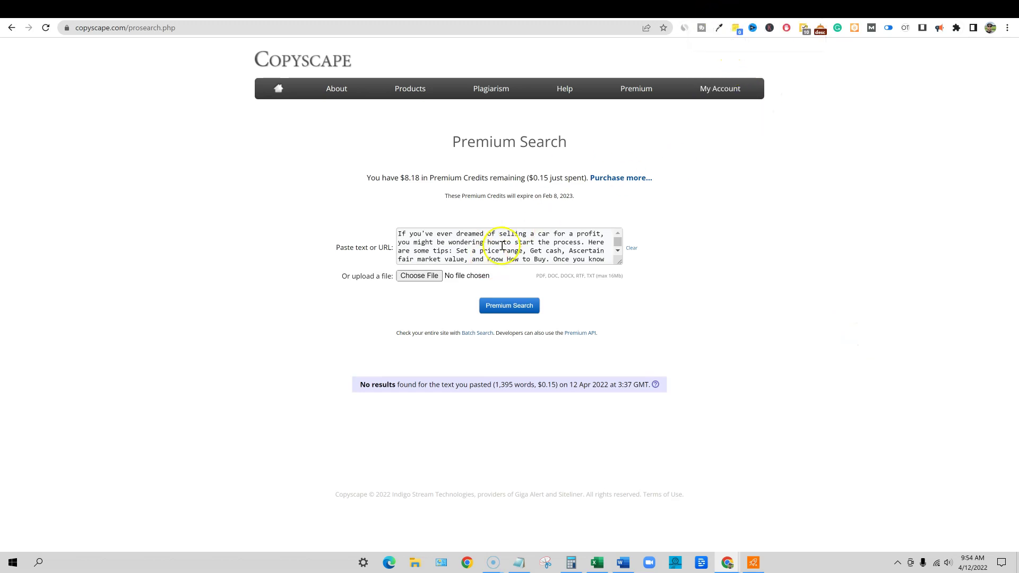
left_click(710, 9)
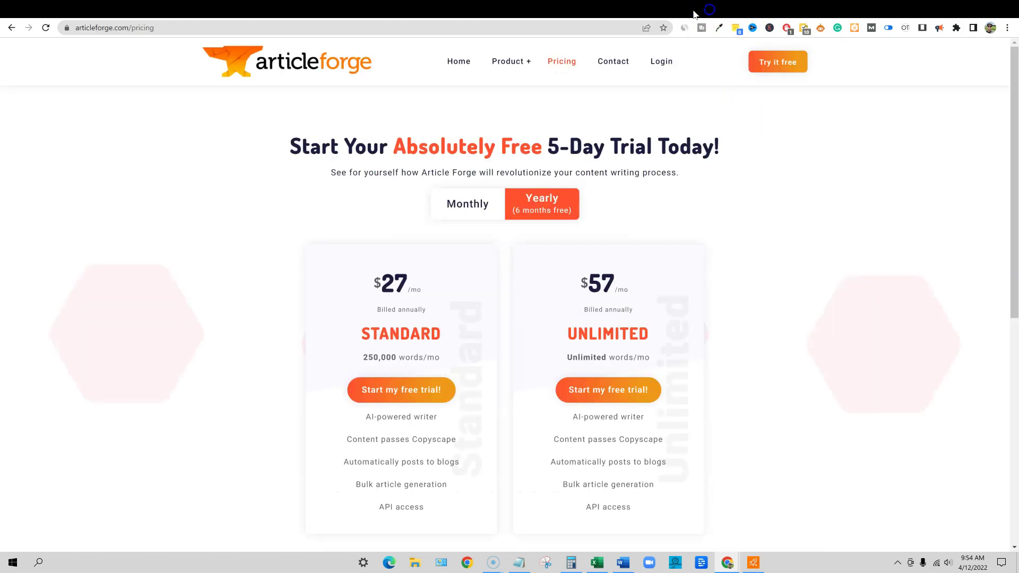
left_click(665, 10)
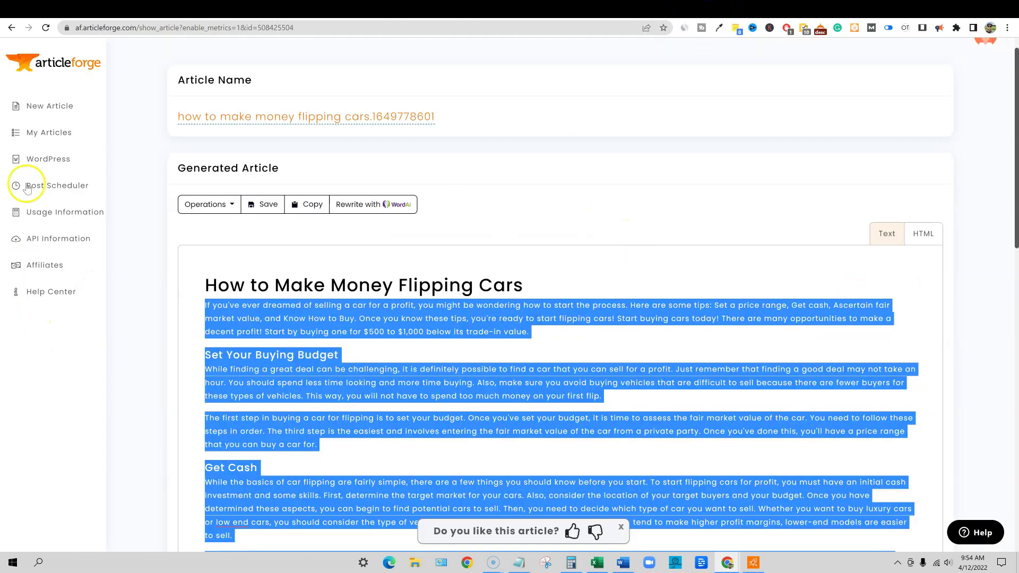
left_click(43, 109)
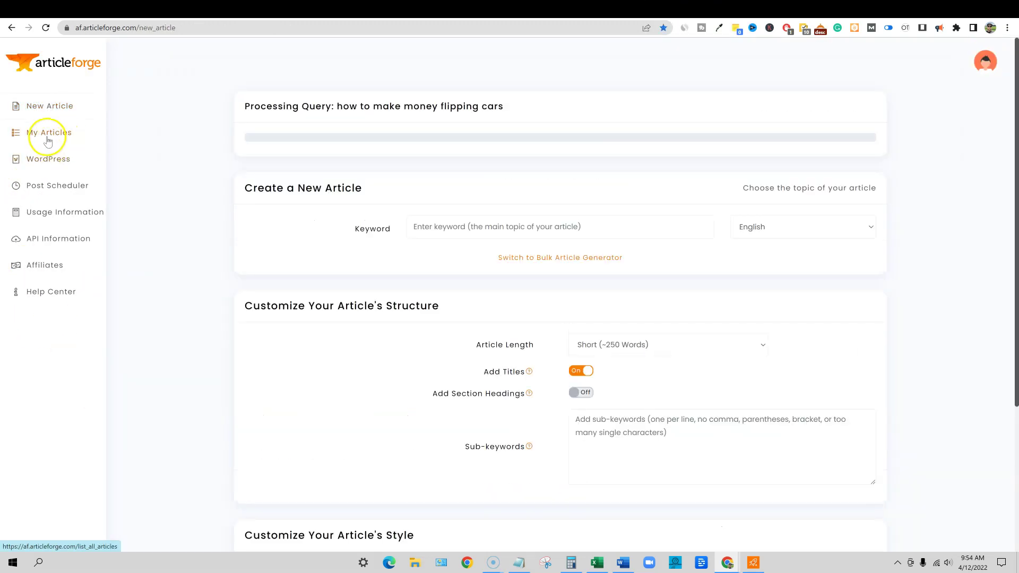
left_click(48, 133)
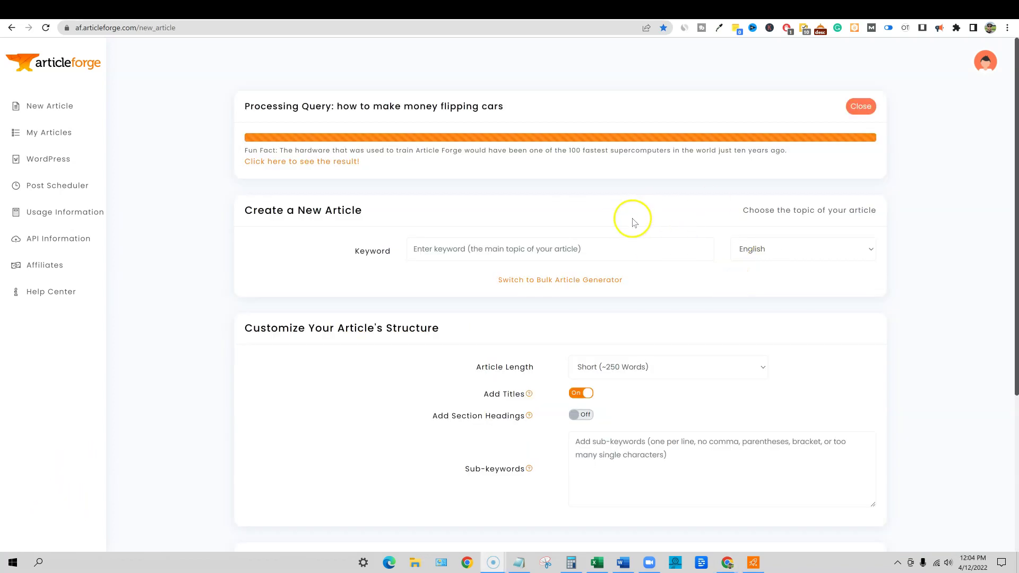
Open the finished 'How to Make Money Flipping Cars' result and scroll through its sections.
left_click(311, 161)
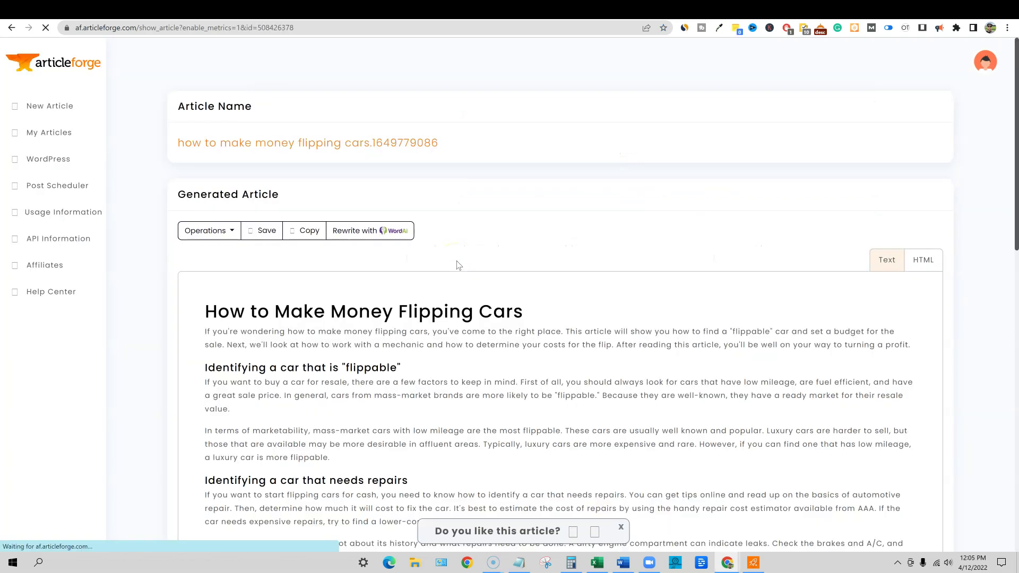
scroll(484, 284, "down", 7)
scroll(489, 285, "up", 7)
scroll(487, 287, "down", 1)
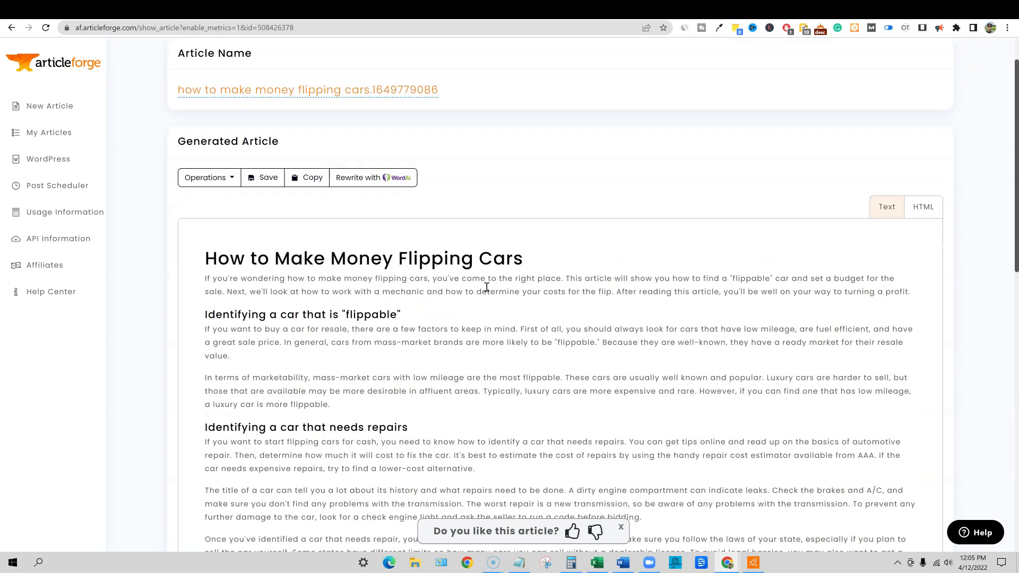
left_click(434, 335)
scroll(433, 336, "down", 1)
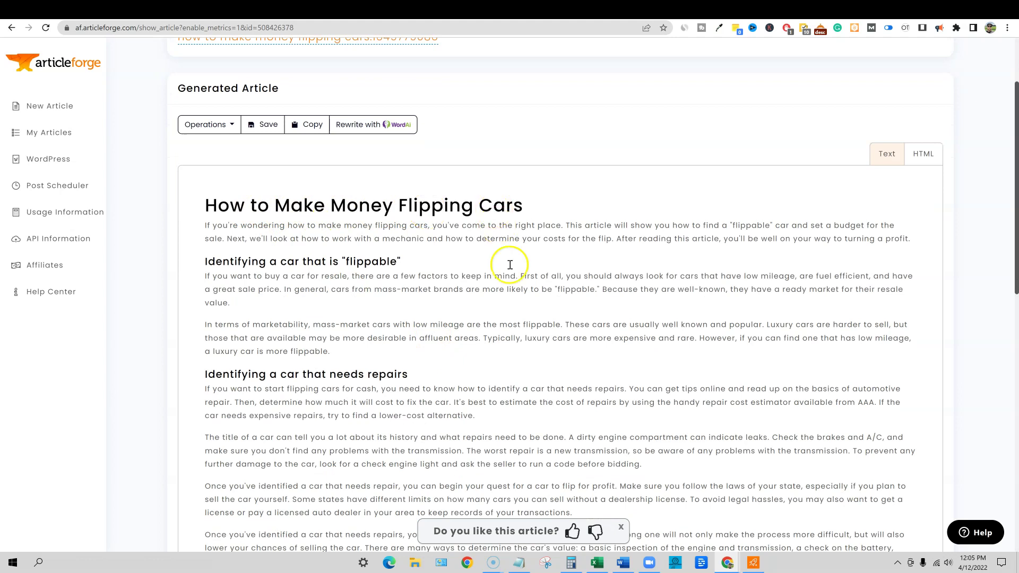
left_click(763, 6)
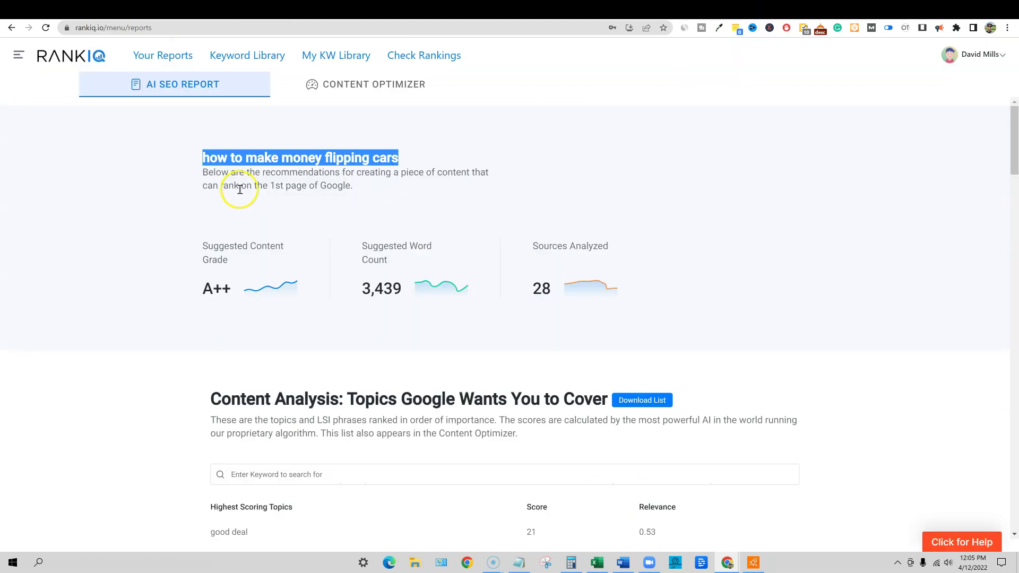
left_click(677, 11)
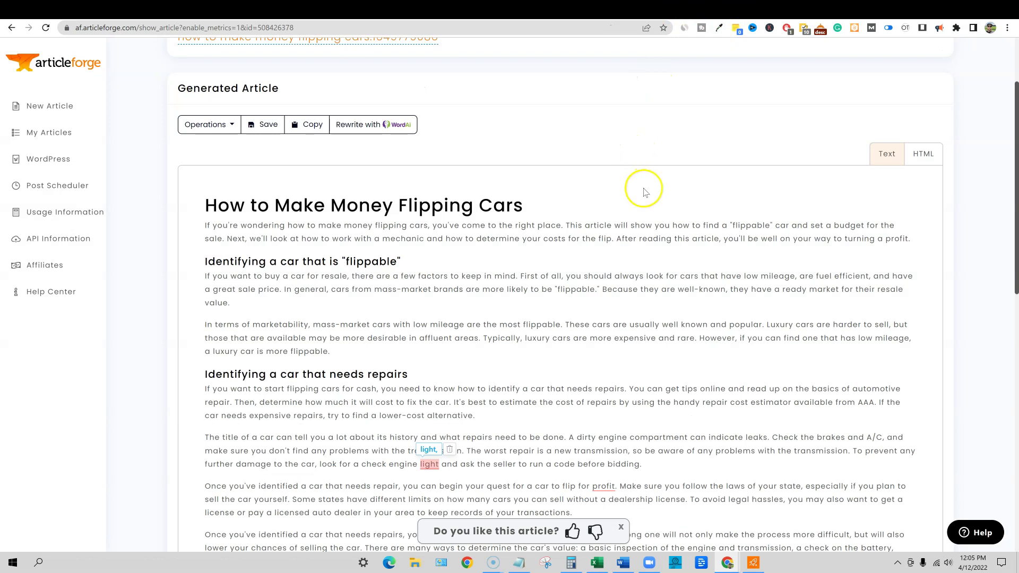
scroll(626, 204, "down", 1)
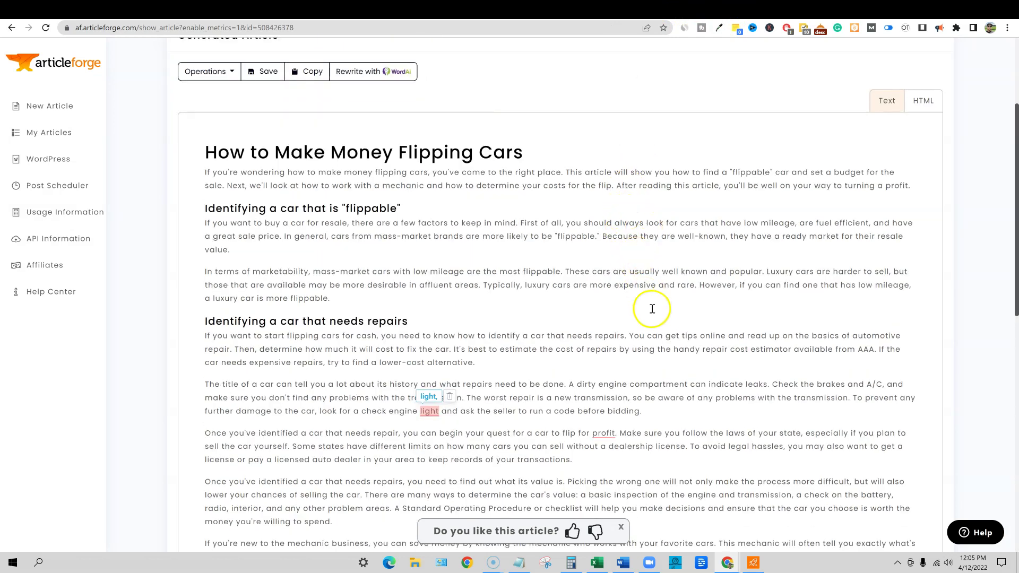
scroll(652, 309, "down", 2)
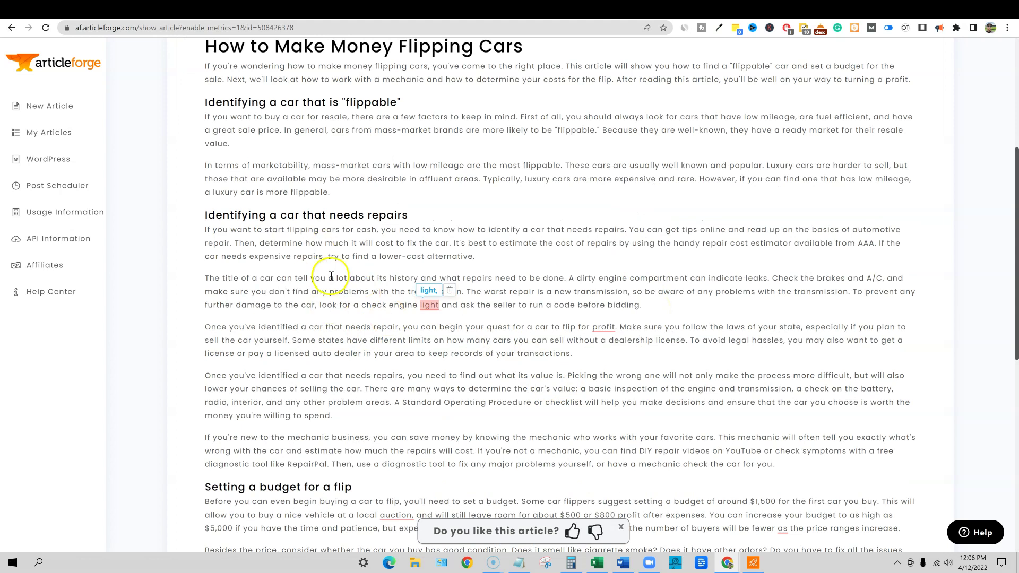
scroll(314, 374, "down", 1)
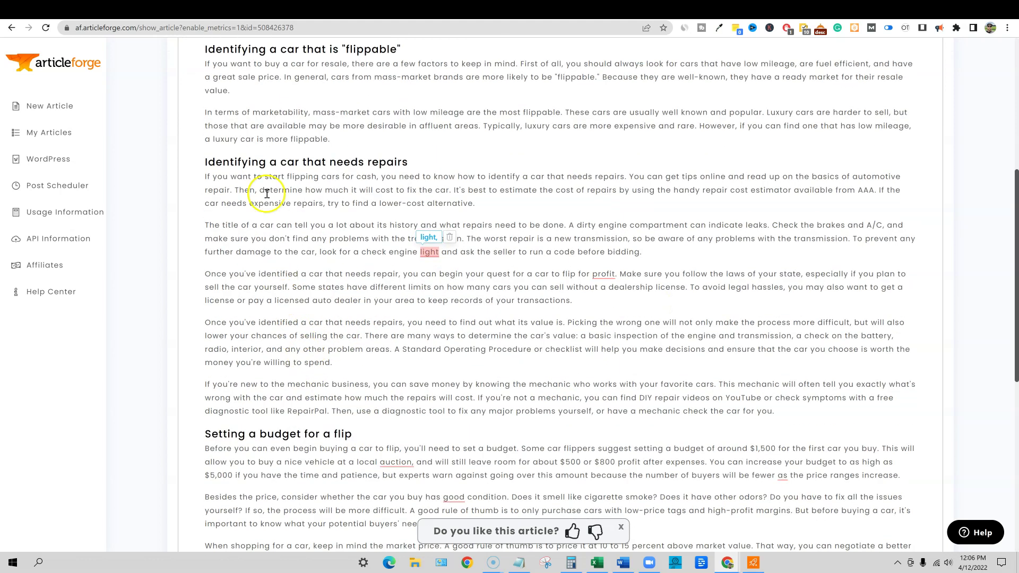
scroll(394, 216, "up", 3)
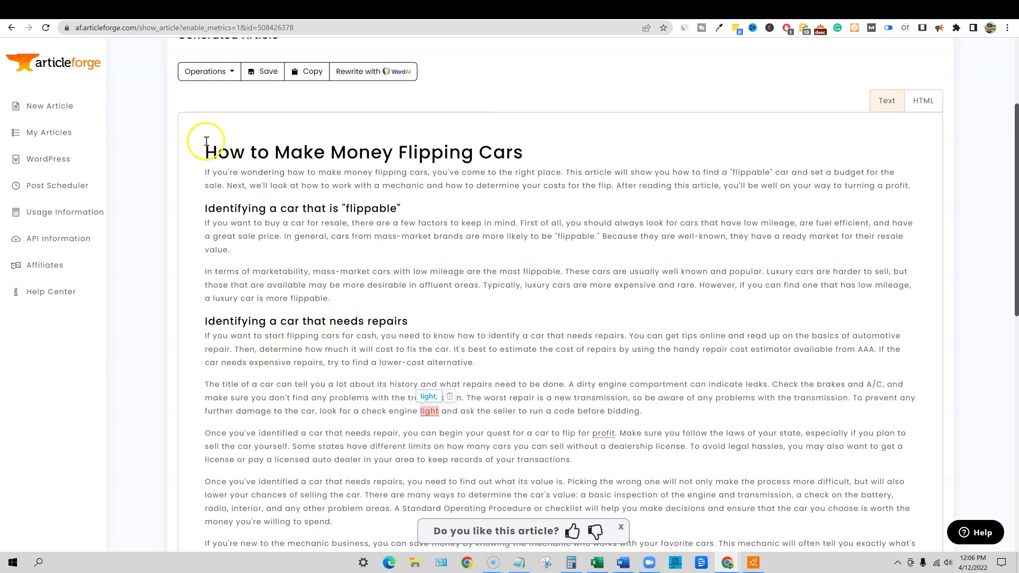
scroll(392, 334, "down", 5)
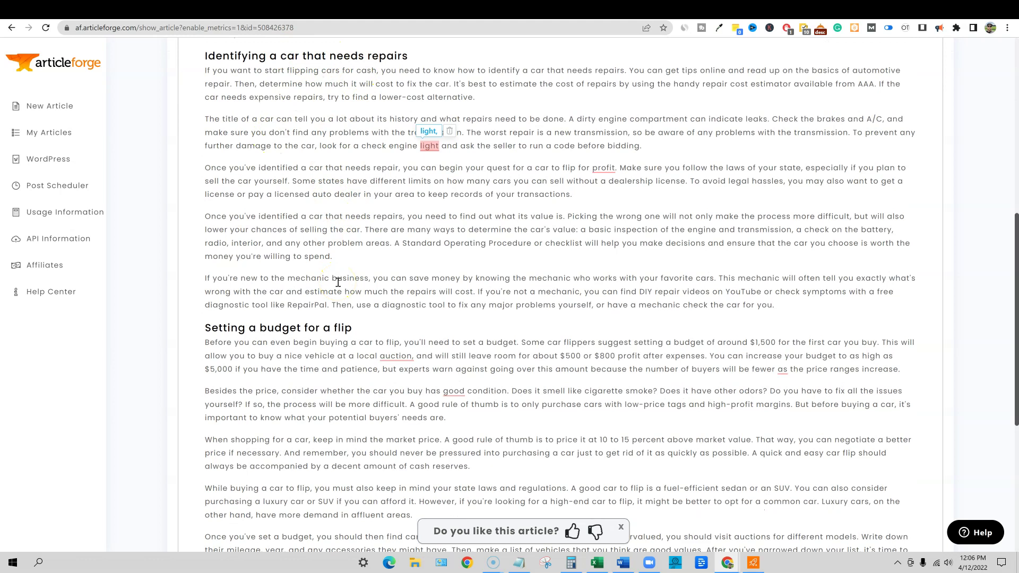
scroll(373, 294, "down", 1)
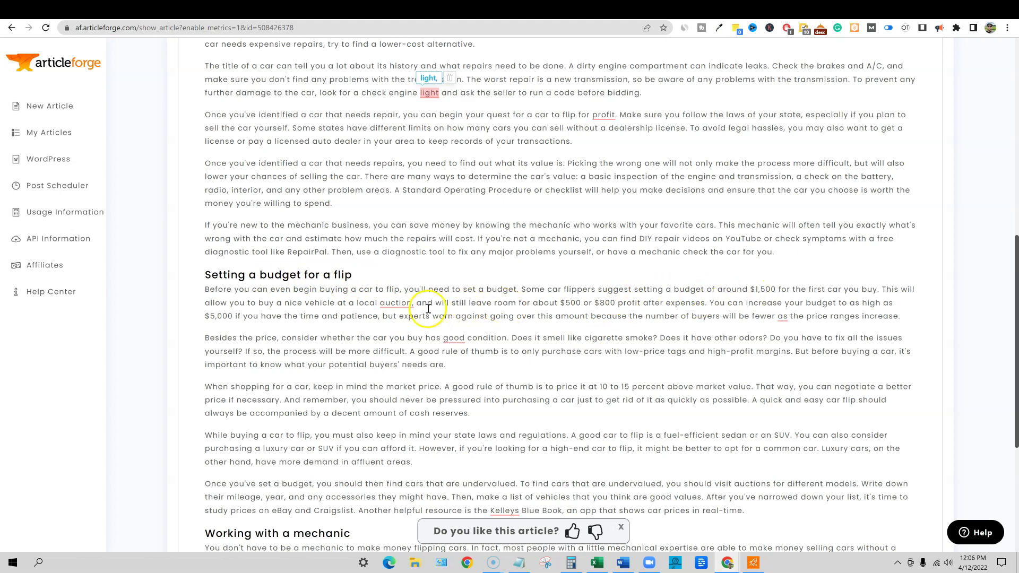
scroll(531, 310, "down", 5)
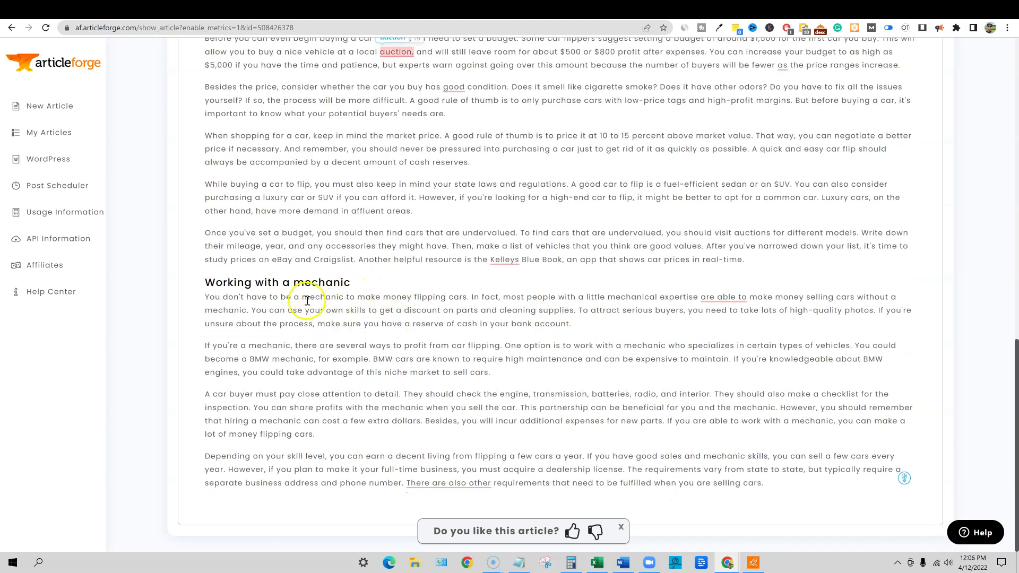
scroll(314, 304, "up", 12)
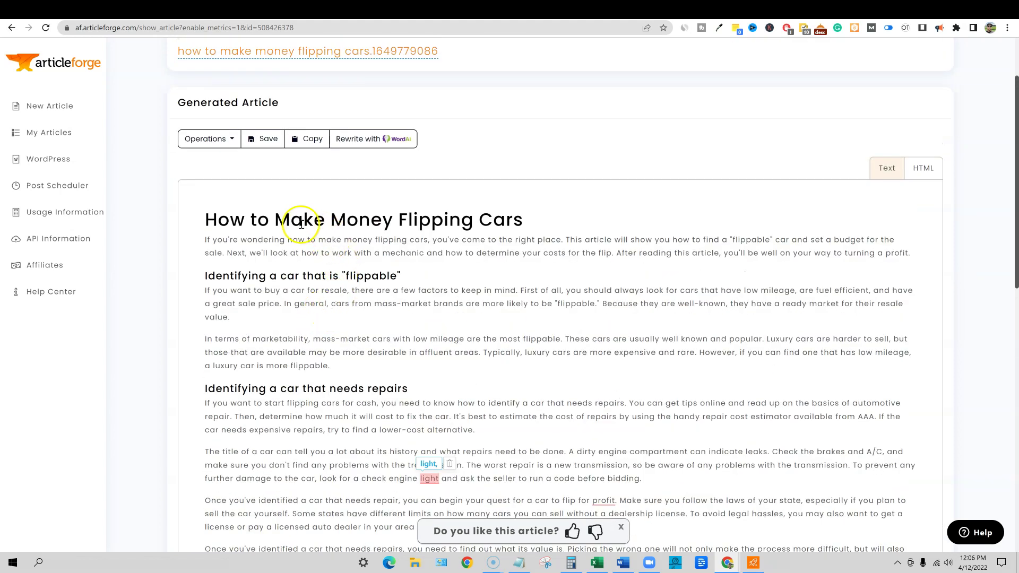
scroll(308, 380, "down", 7)
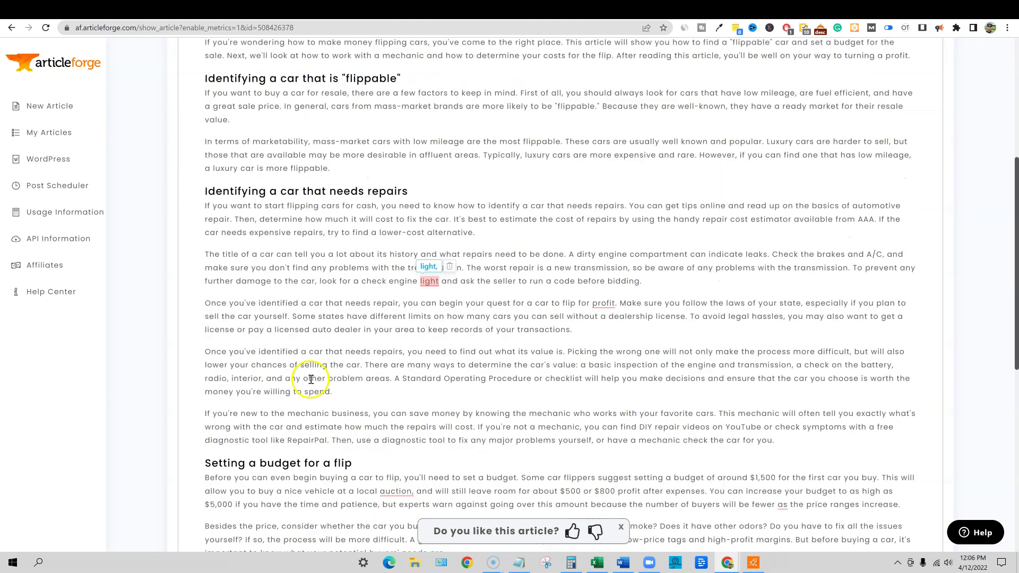
scroll(323, 328, "down", 5)
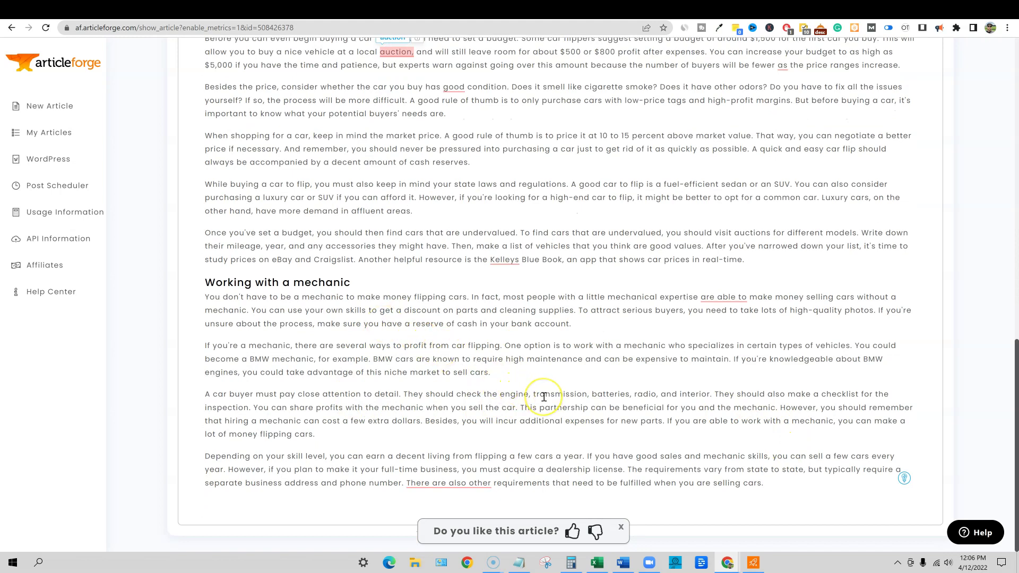
scroll(544, 397, "up", 1)
scroll(544, 397, "up", 10)
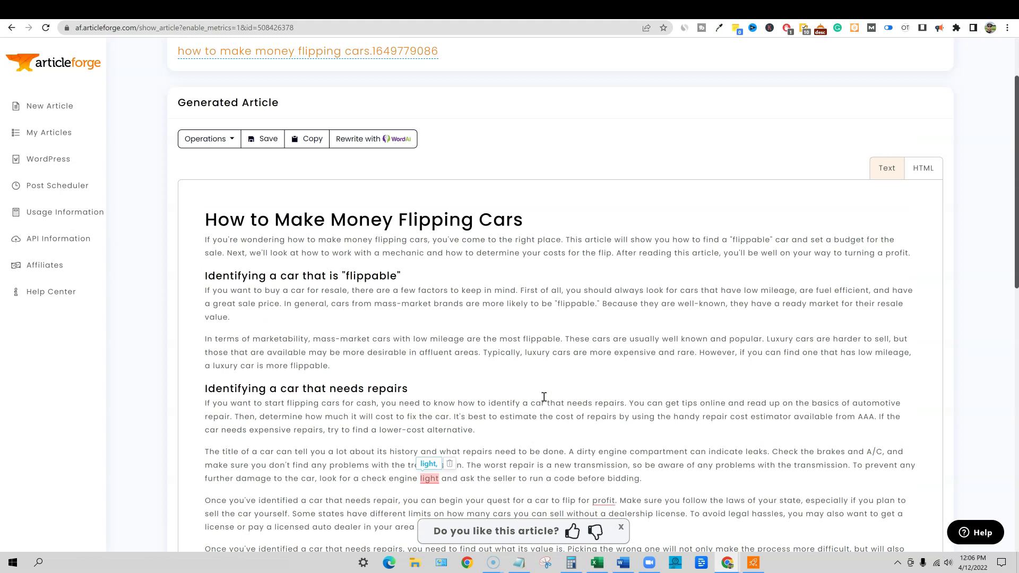
scroll(554, 399, "down", 5)
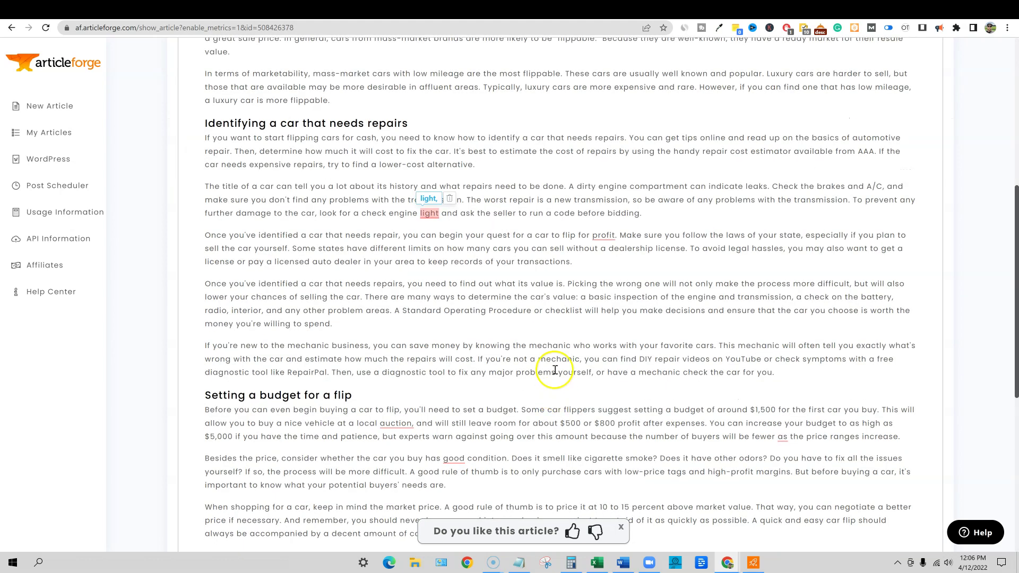
scroll(554, 372, "up", 1)
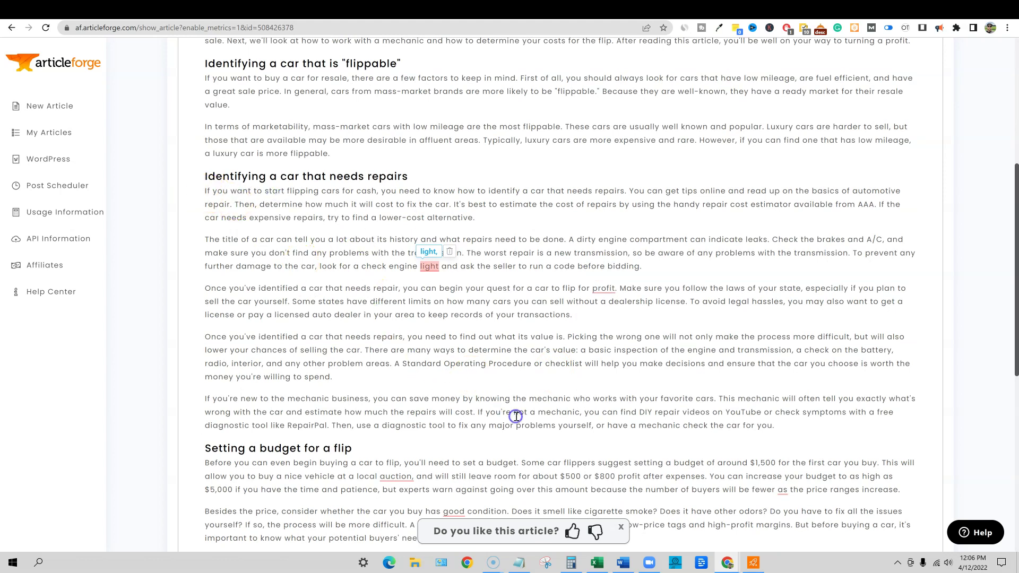
scroll(425, 369, "down", 5)
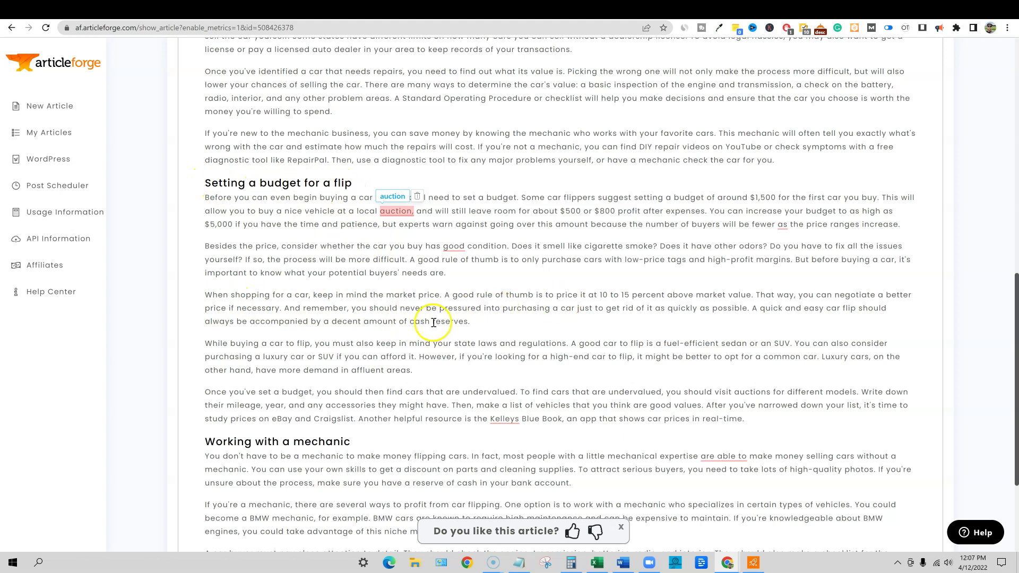
scroll(433, 320, "up", 6)
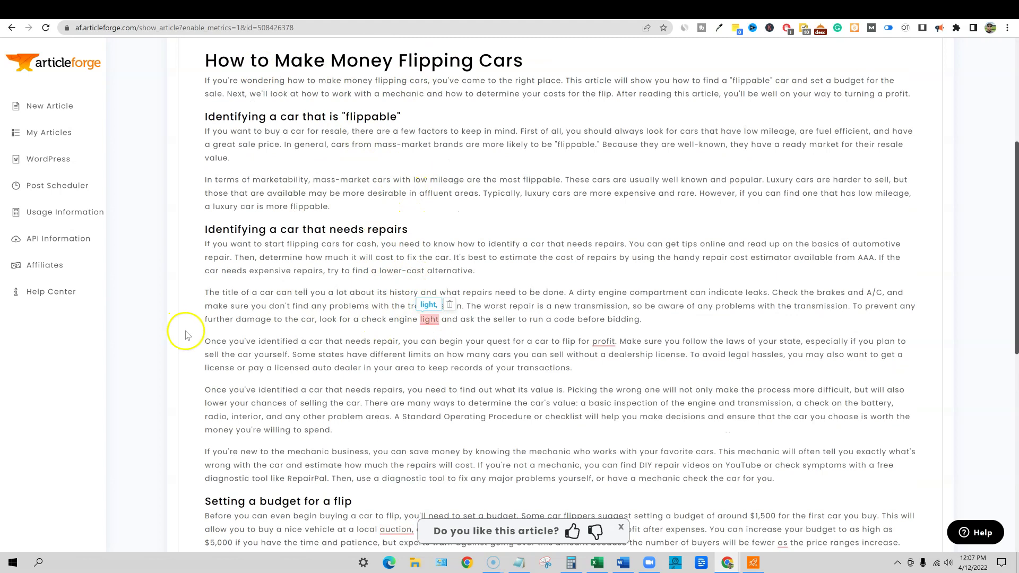
scroll(489, 342, "down", 9)
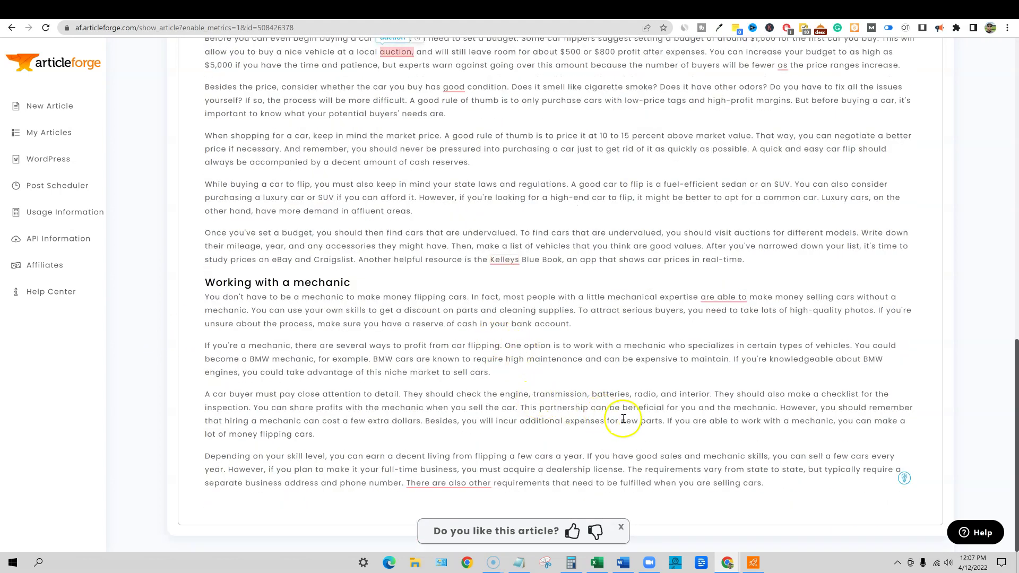
scroll(621, 419, "up", 6)
scroll(625, 419, "up", 4)
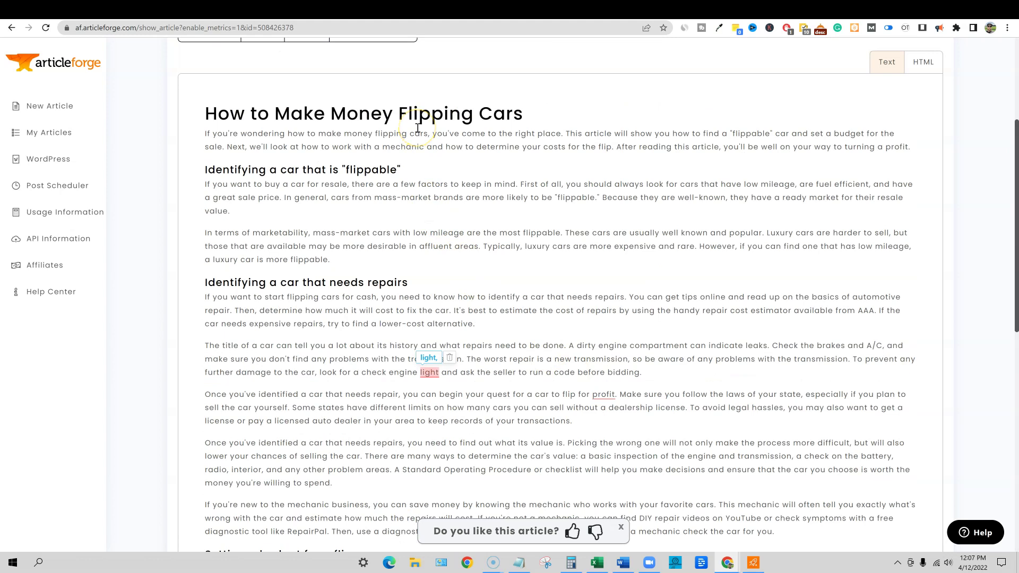
scroll(425, 255, "up", 3)
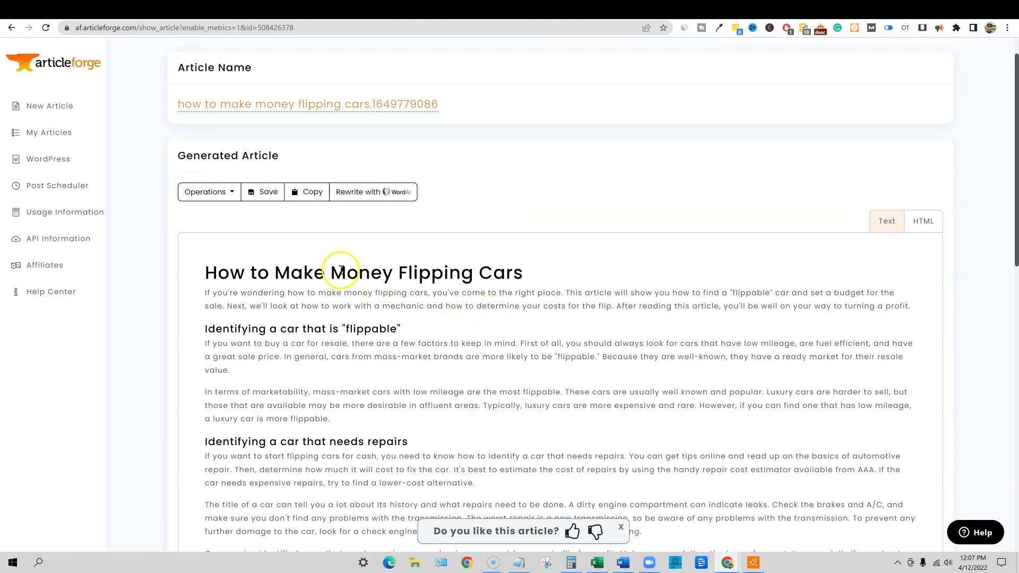
scroll(494, 285, "down", 4)
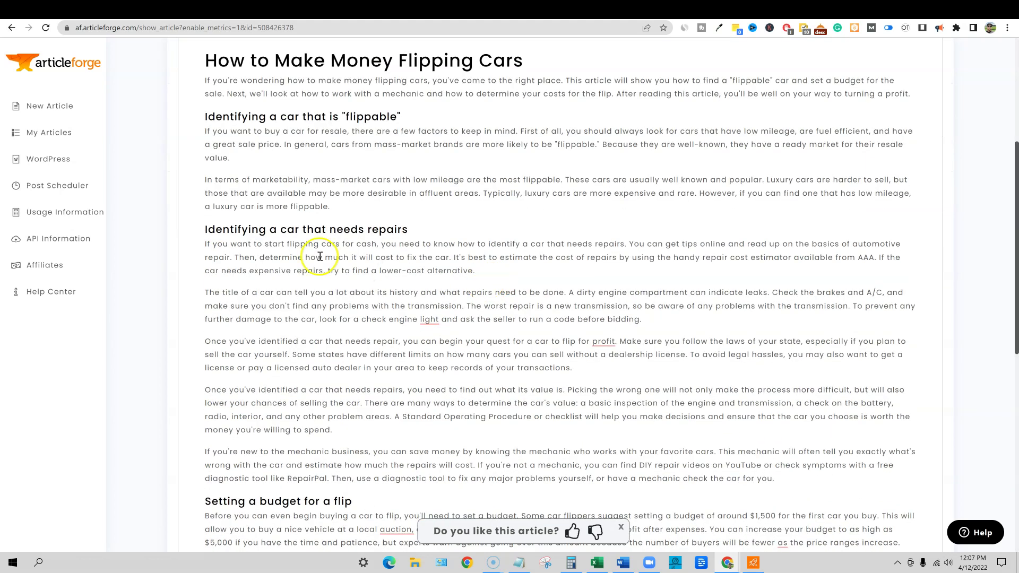
scroll(456, 286, "down", 5)
scroll(378, 325, "down", 4)
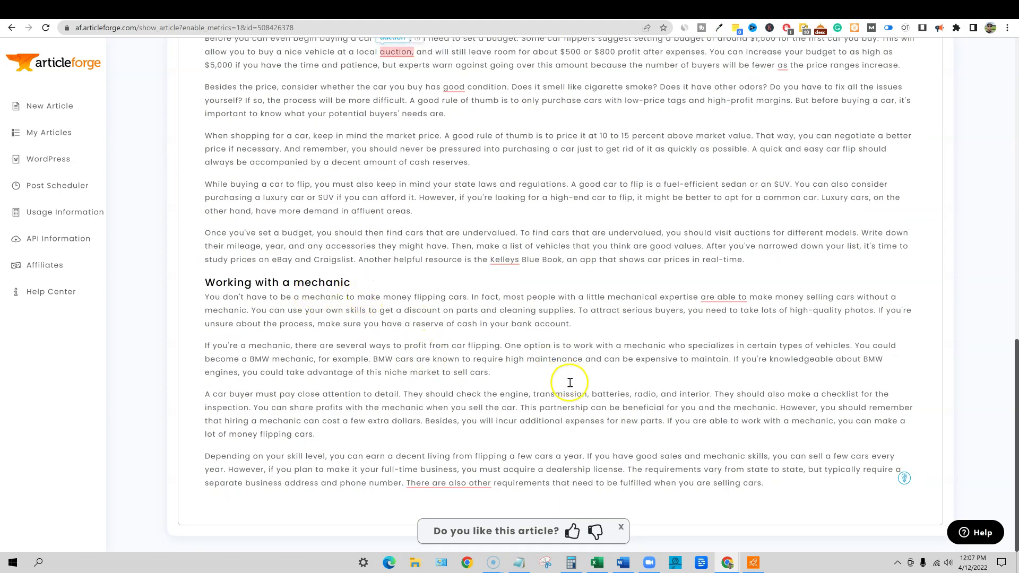
scroll(562, 377, "up", 4)
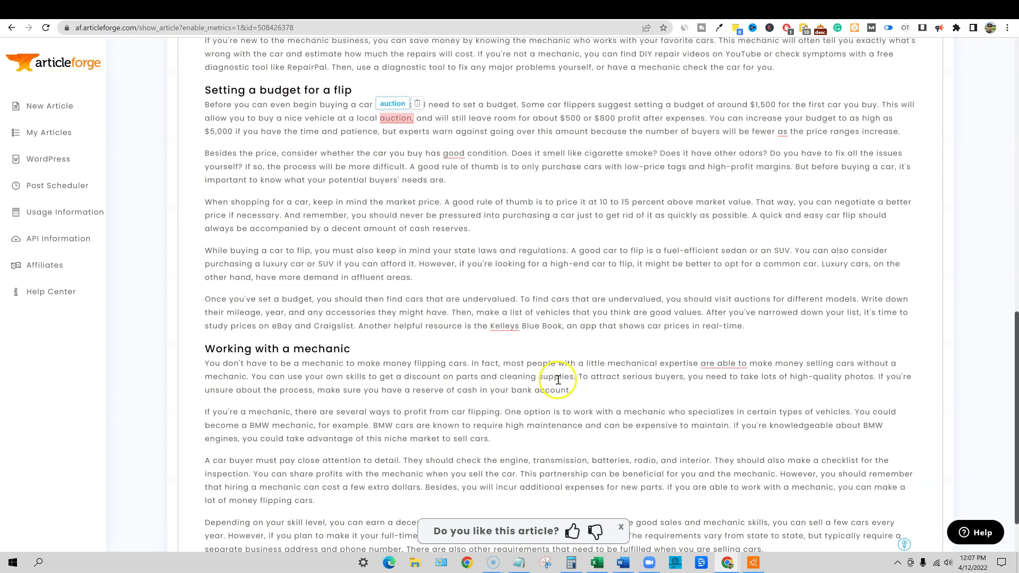
scroll(567, 372, "up", 7)
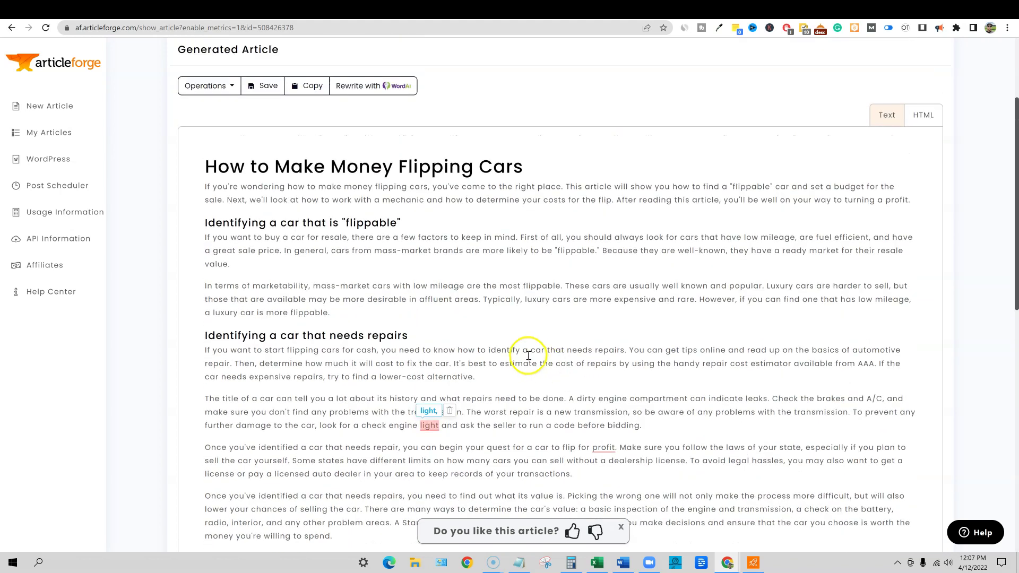
scroll(784, 382, "down", 11)
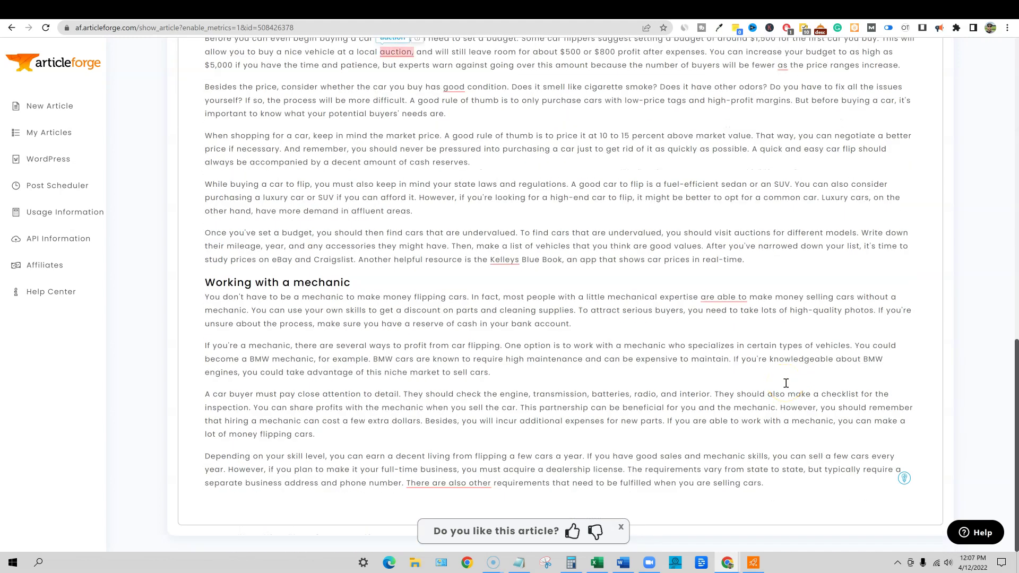
Copy the entire second article and paste it into the blank Word document.
left_click(772, 484)
key("ctrl+a")
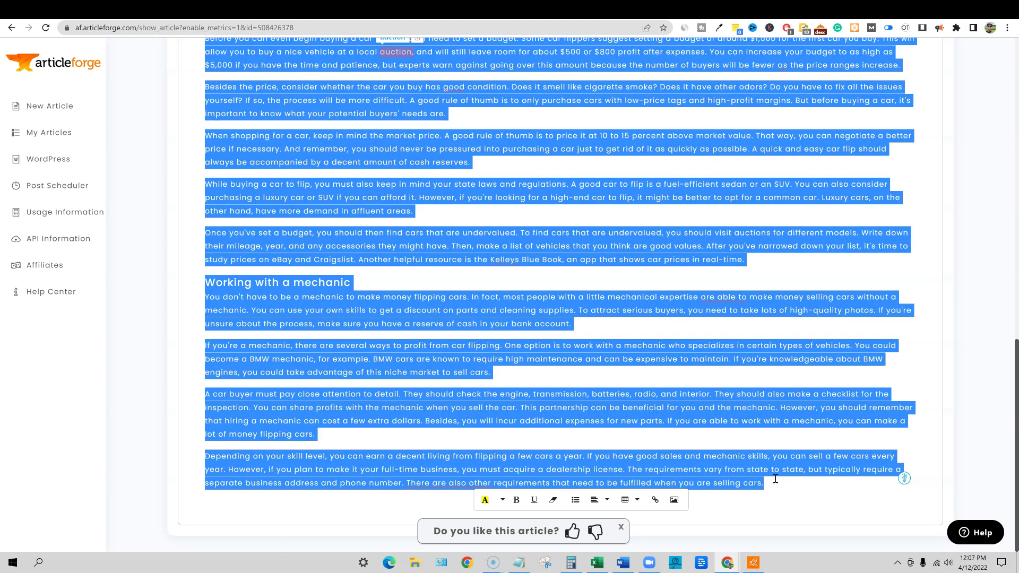
left_click(623, 562)
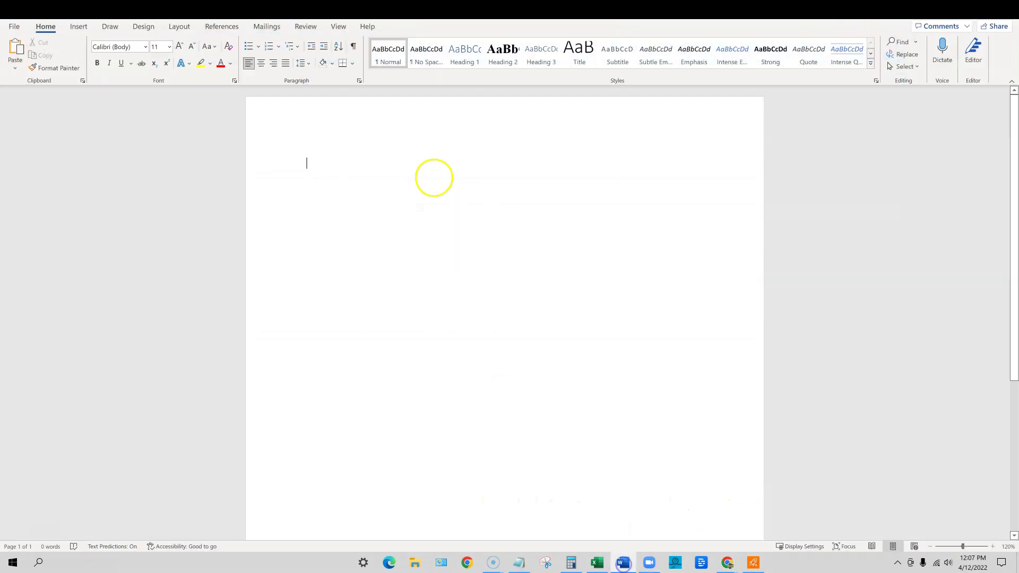
key("ctrl+v")
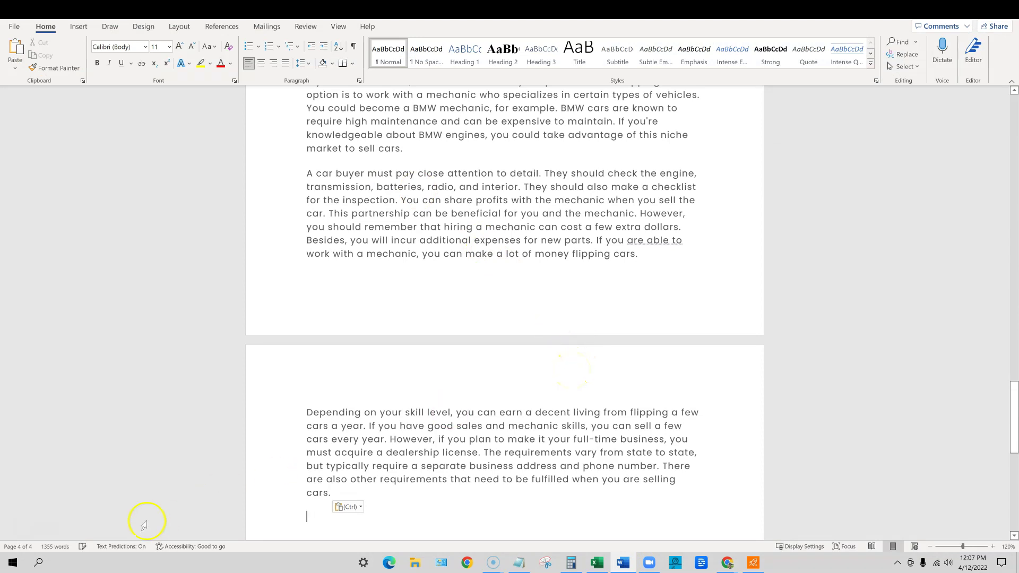
Review the pasted 1,355-word text in Word, then minimise Word back to the article page.
left_click(460, 467)
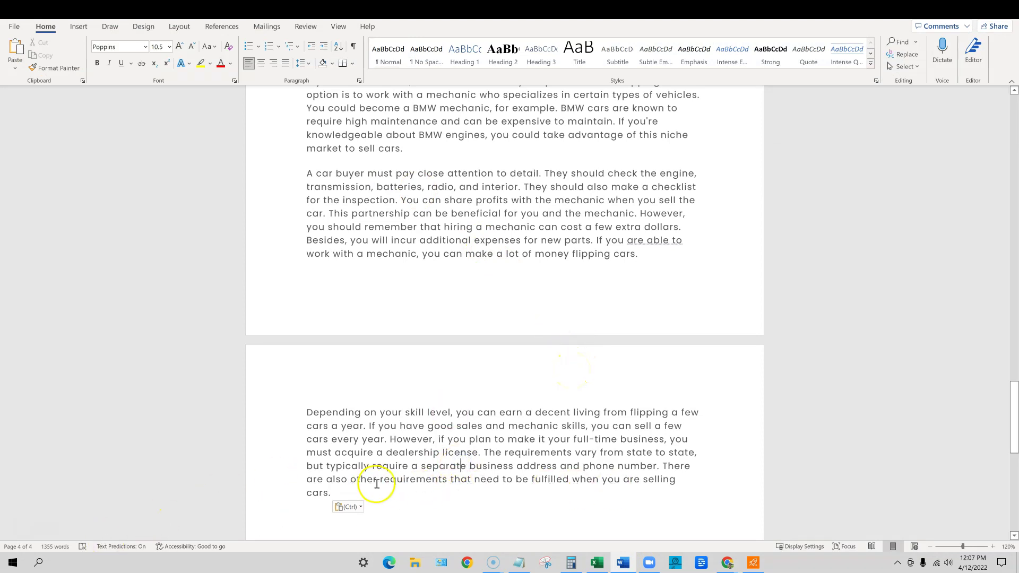
left_click_drag(348, 491, 439, 280)
left_click(444, 283)
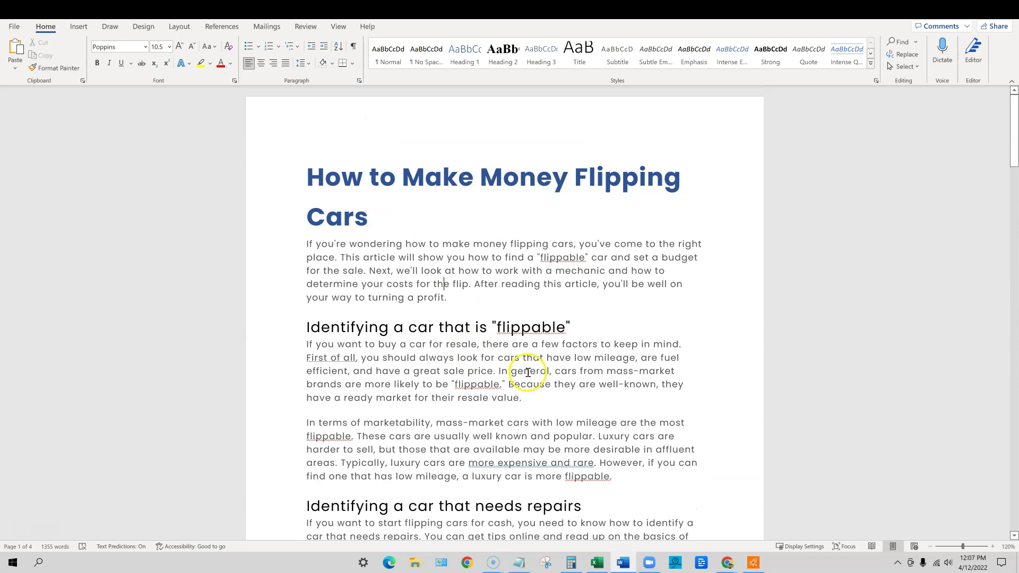
scroll(582, 325, "down", 15)
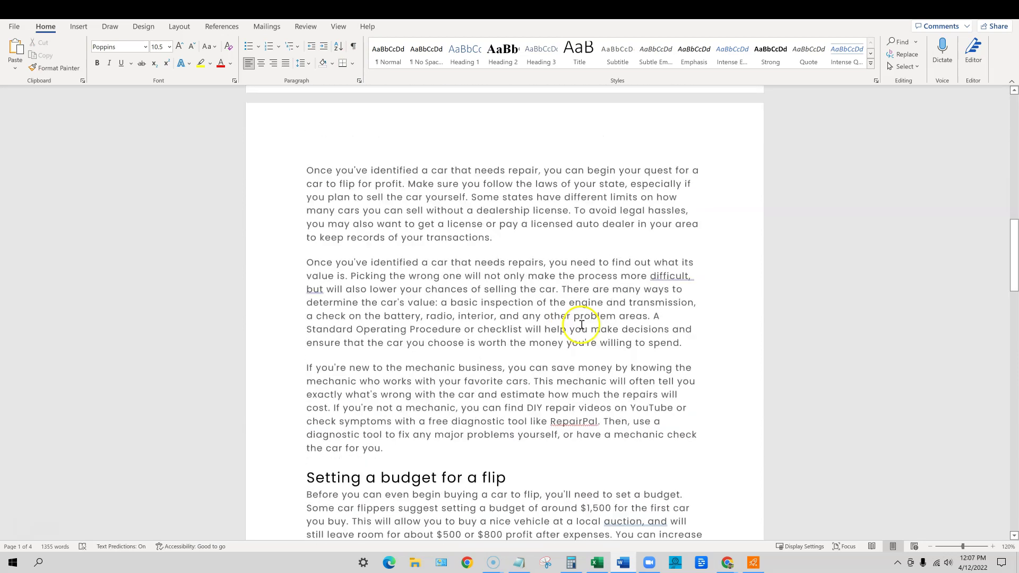
scroll(581, 325, "down", 20)
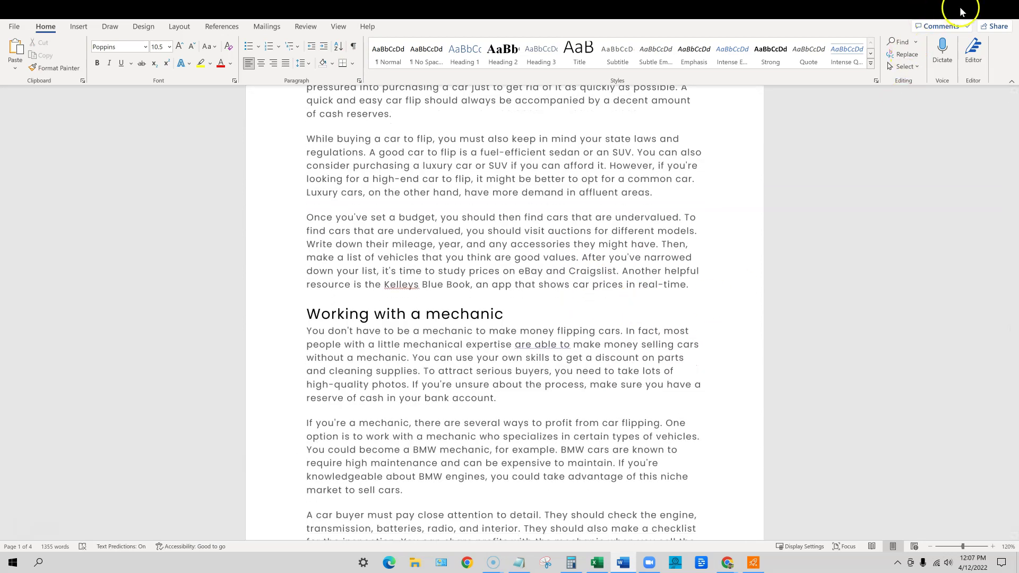
left_click(965, 11)
left_click(692, 242)
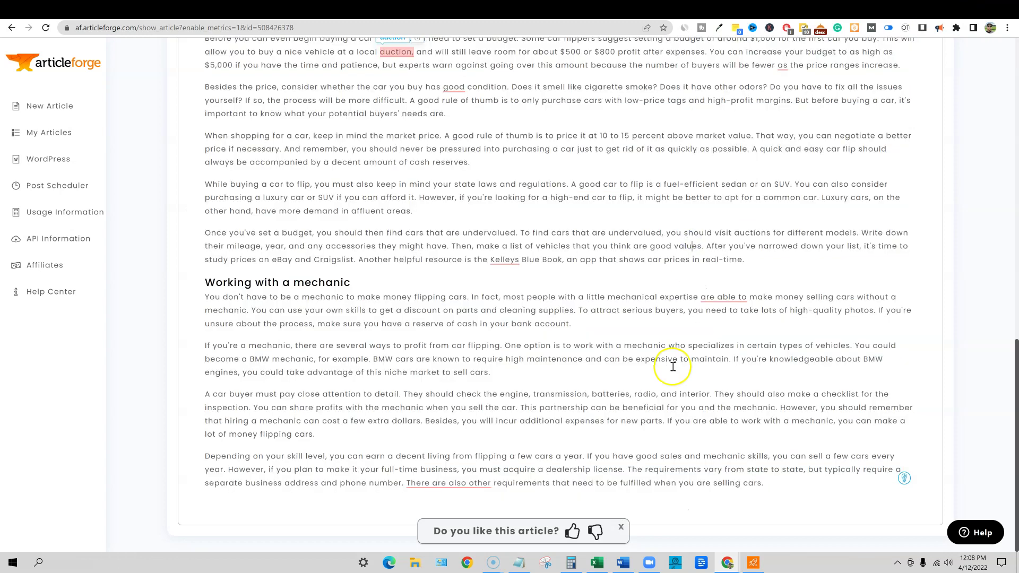
scroll(673, 367, "up", 12)
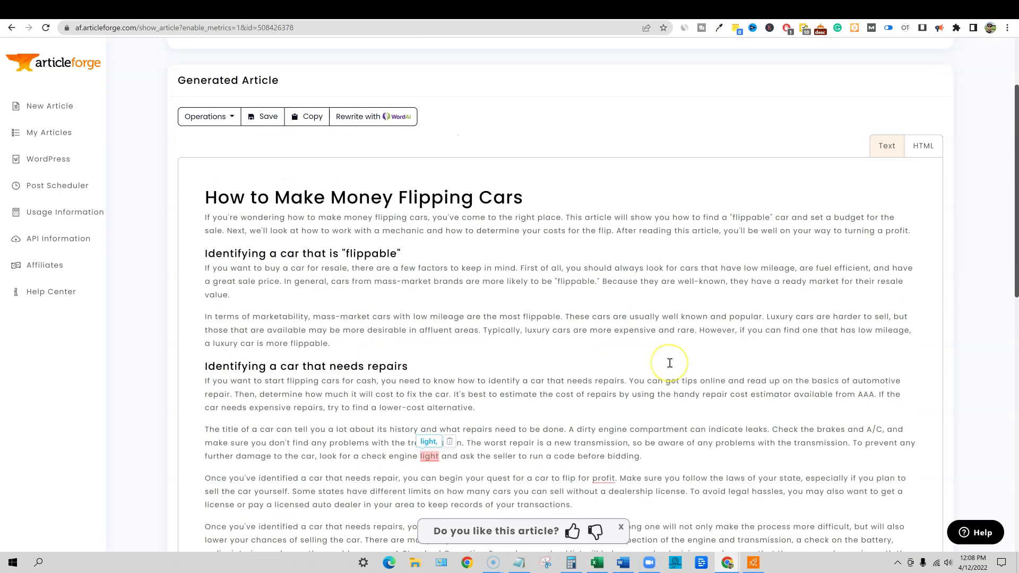
scroll(670, 363, "up", 3)
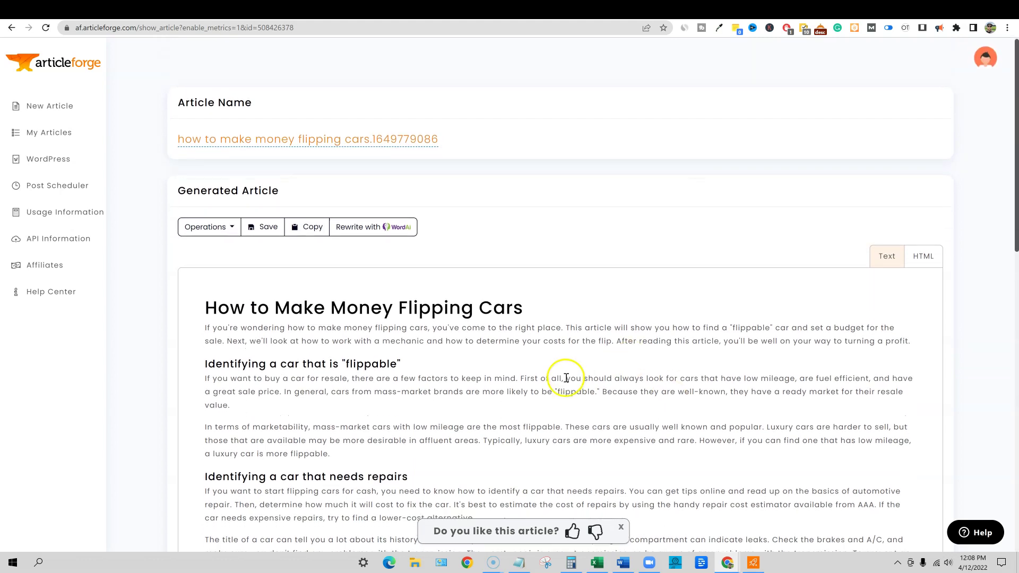
scroll(567, 380, "down", 5)
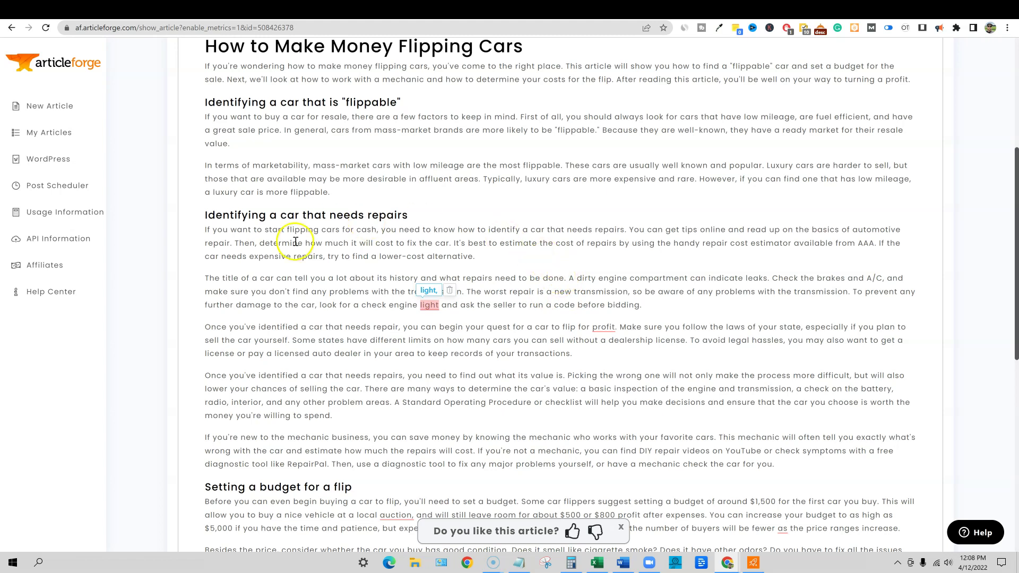
scroll(698, 426, "down", 5)
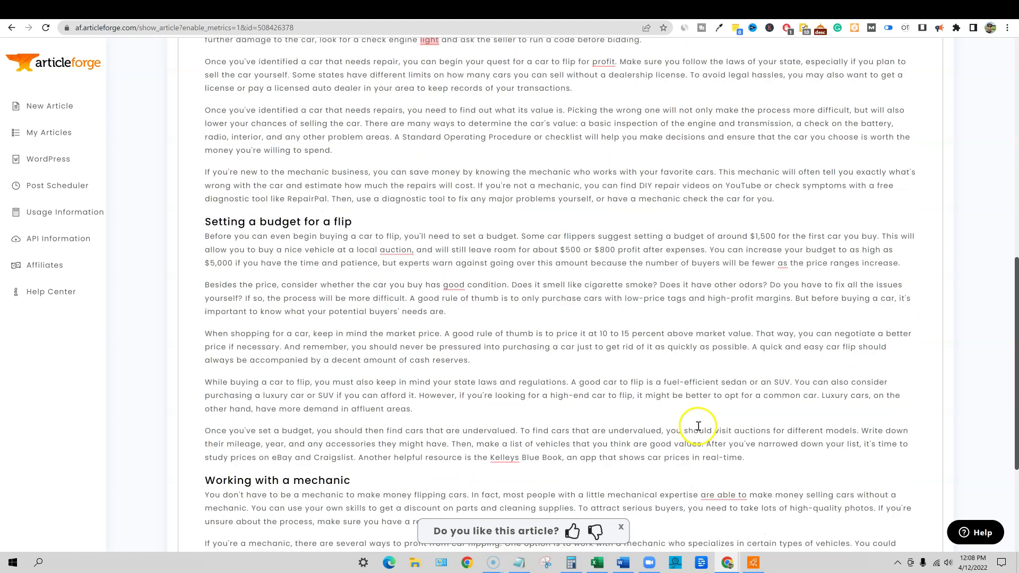
scroll(699, 426, "up", 10)
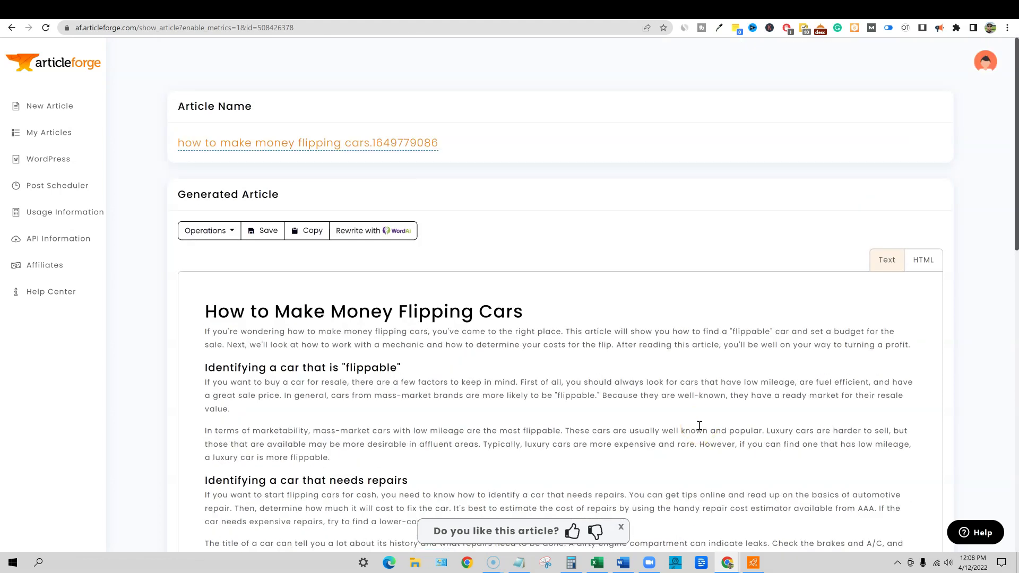